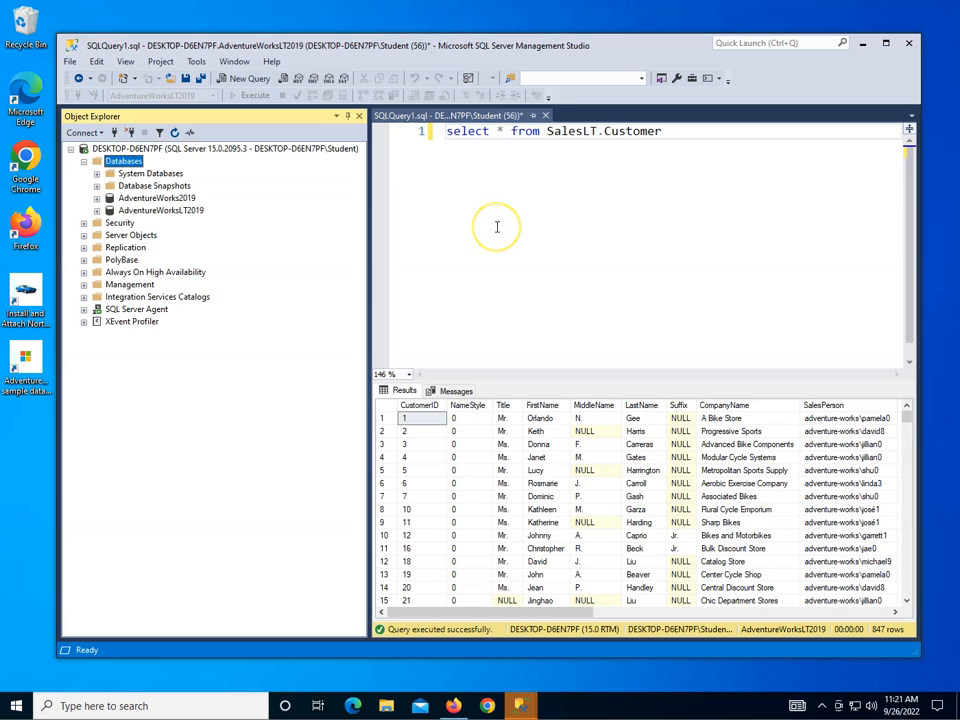
pyautogui.keyDown('ctrl'); pyautogui.scroll(4, 496, 227); pyautogui.keyUp('ctrl')
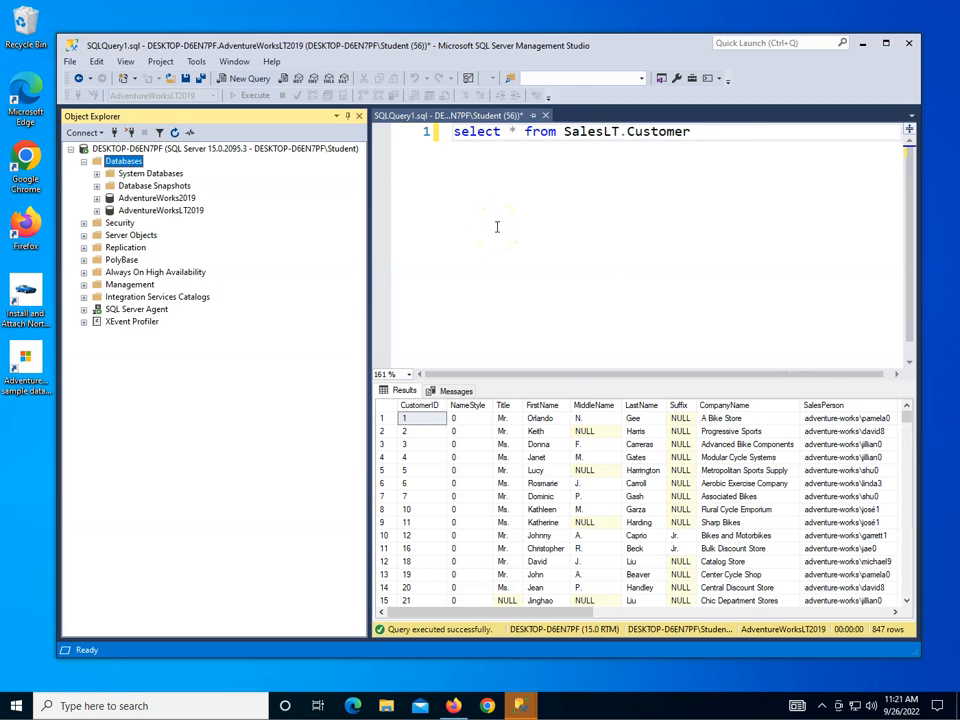
pyautogui.scroll(-2, 496, 227)
pyautogui.keyDown('ctrl'); pyautogui.scroll(2, 496, 227); pyautogui.keyUp('ctrl')
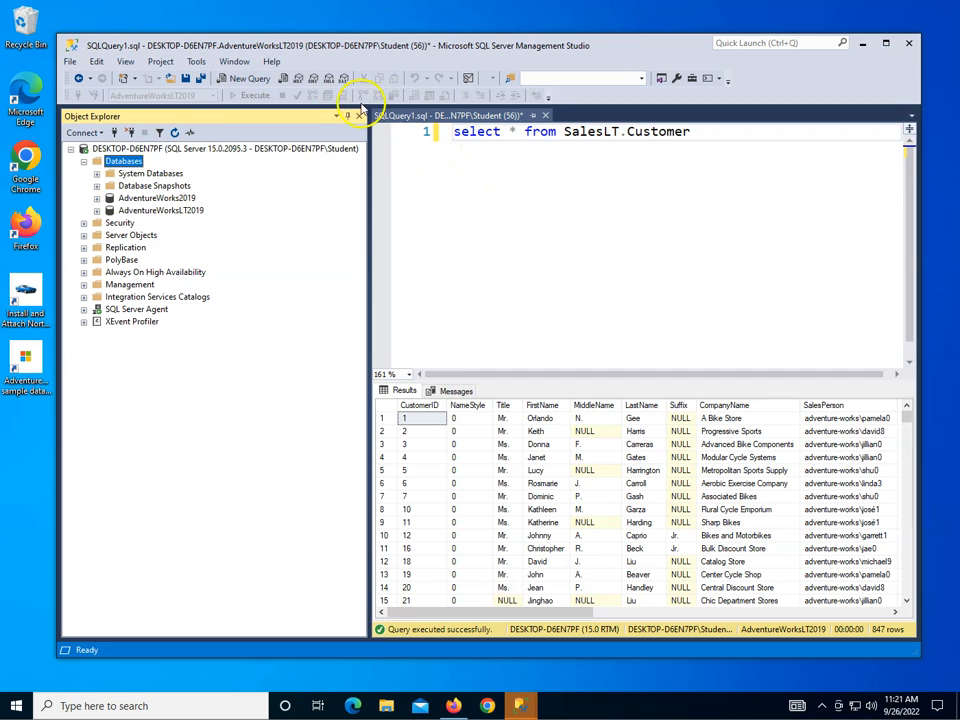
# Turn off line numbers in the Transact-SQL text editor's general options and apply the change.
pyautogui.click(196, 62)
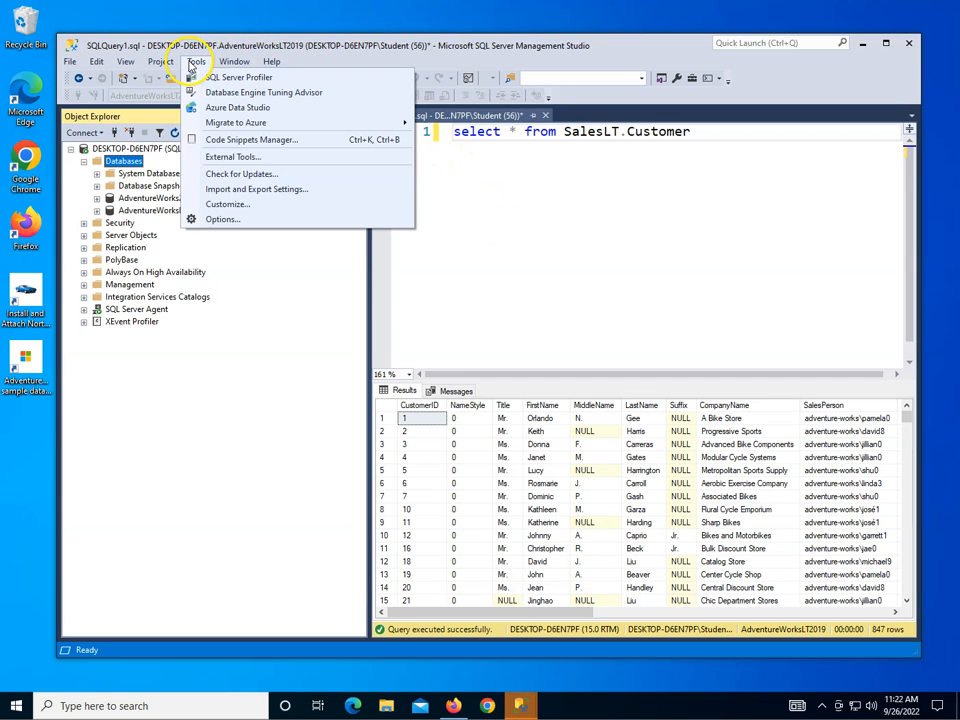
pyautogui.click(200, 218)
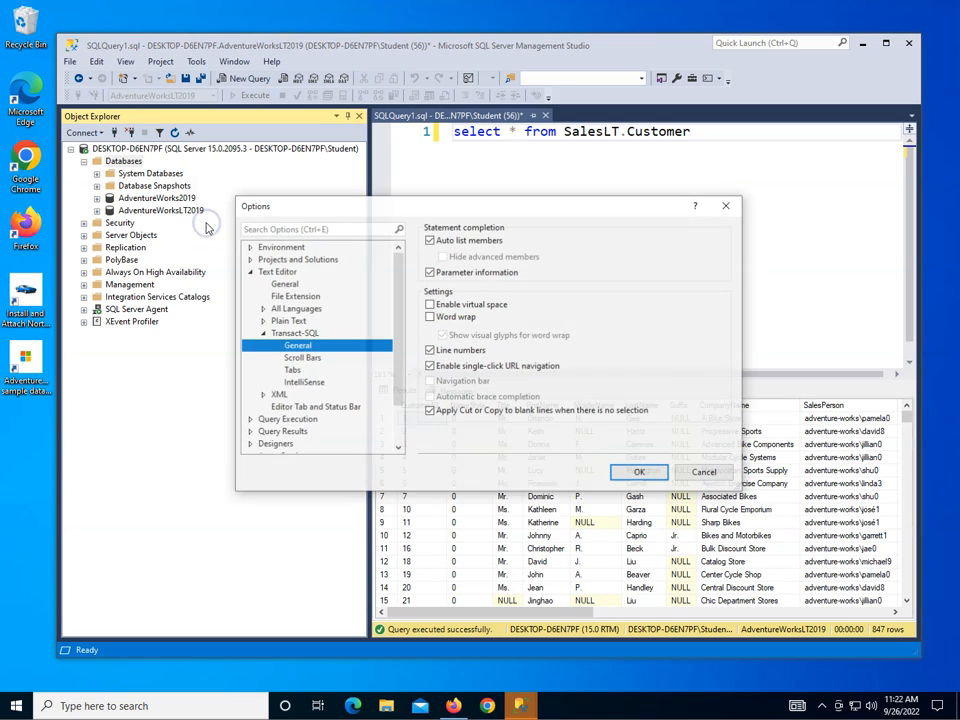
pyautogui.click(292, 336)
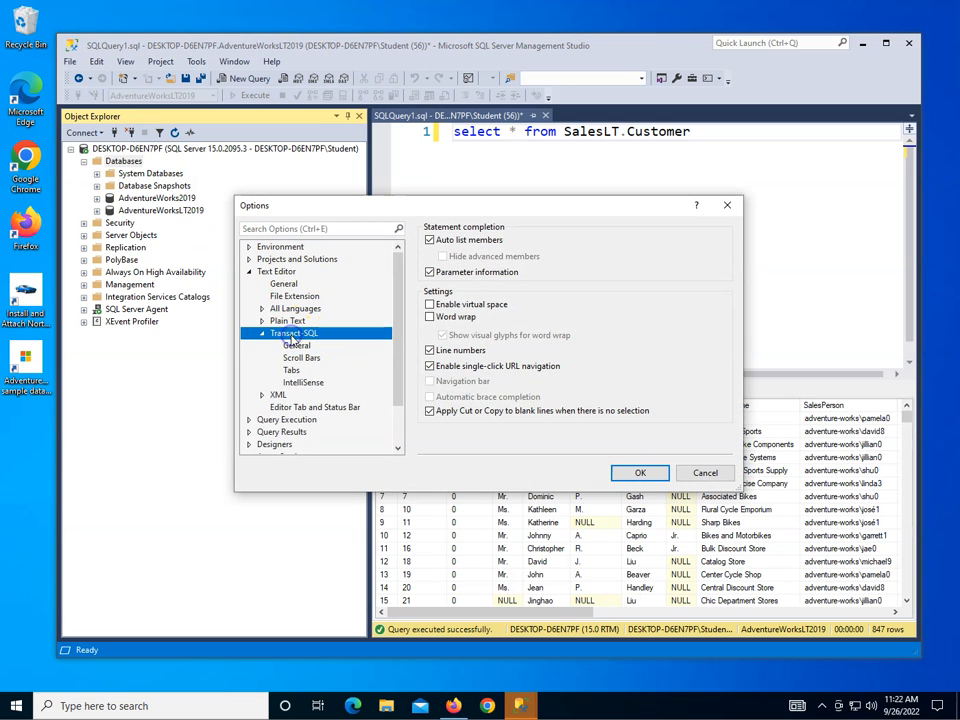
pyautogui.click(296, 346)
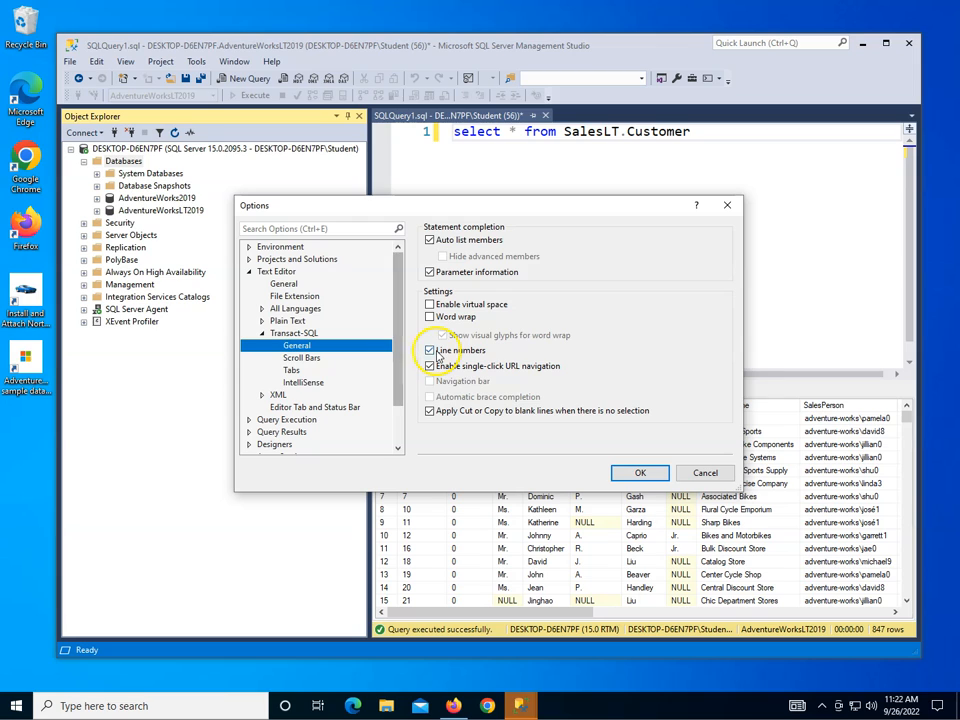
pyautogui.click(430, 351)
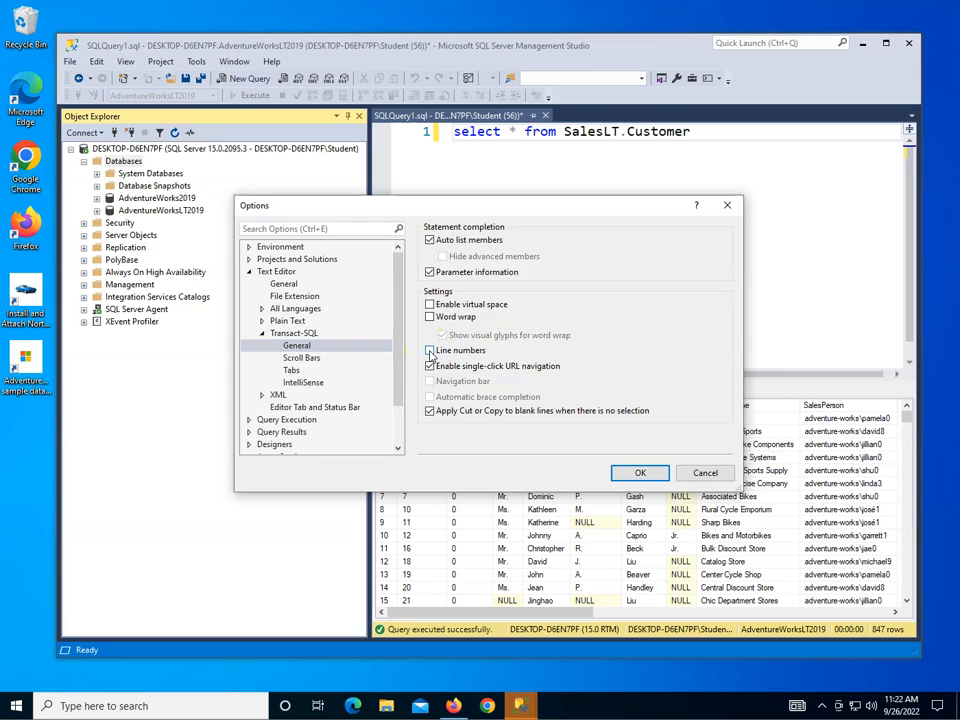
pyautogui.click(638, 472)
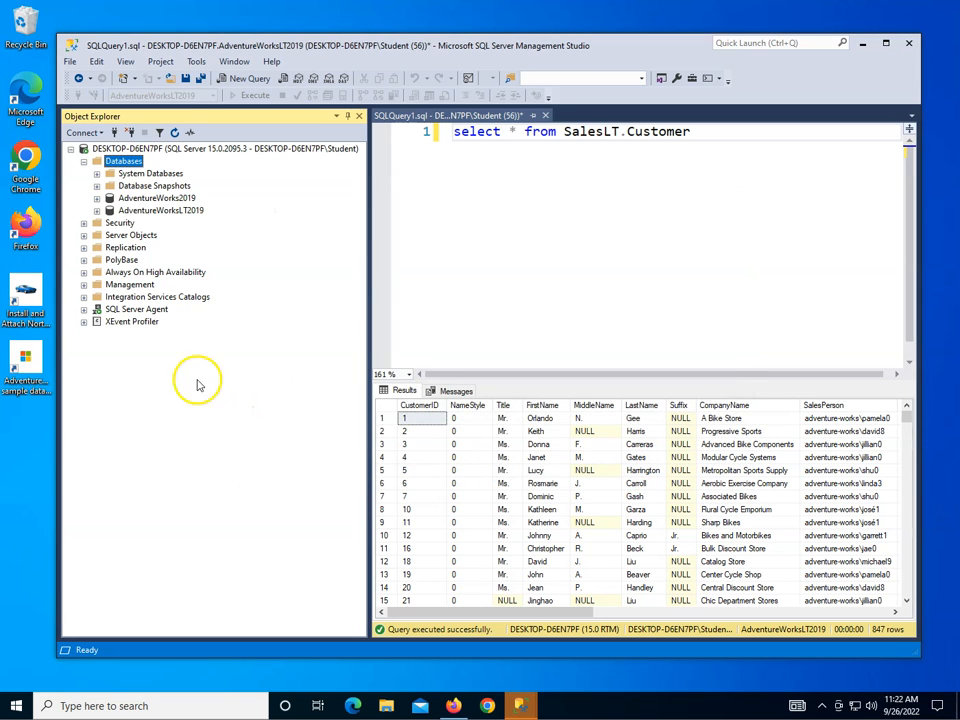
# Open the Install and Attach Northwind article in the browser, read through its download steps, and close the browser.
pyautogui.doubleClick(26, 296)
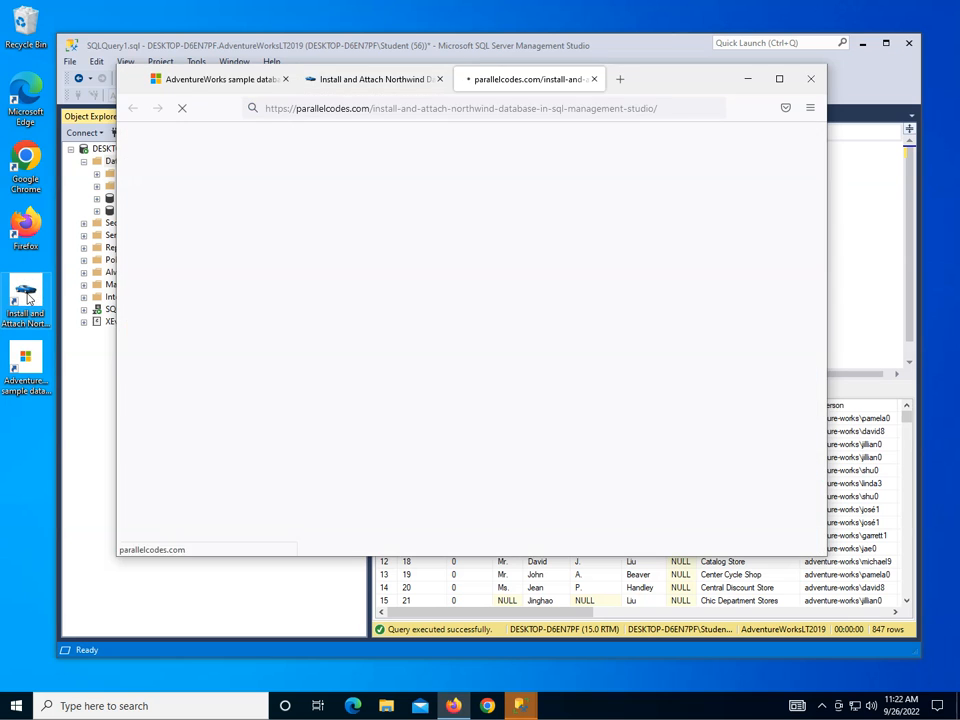
pyautogui.click(439, 79)
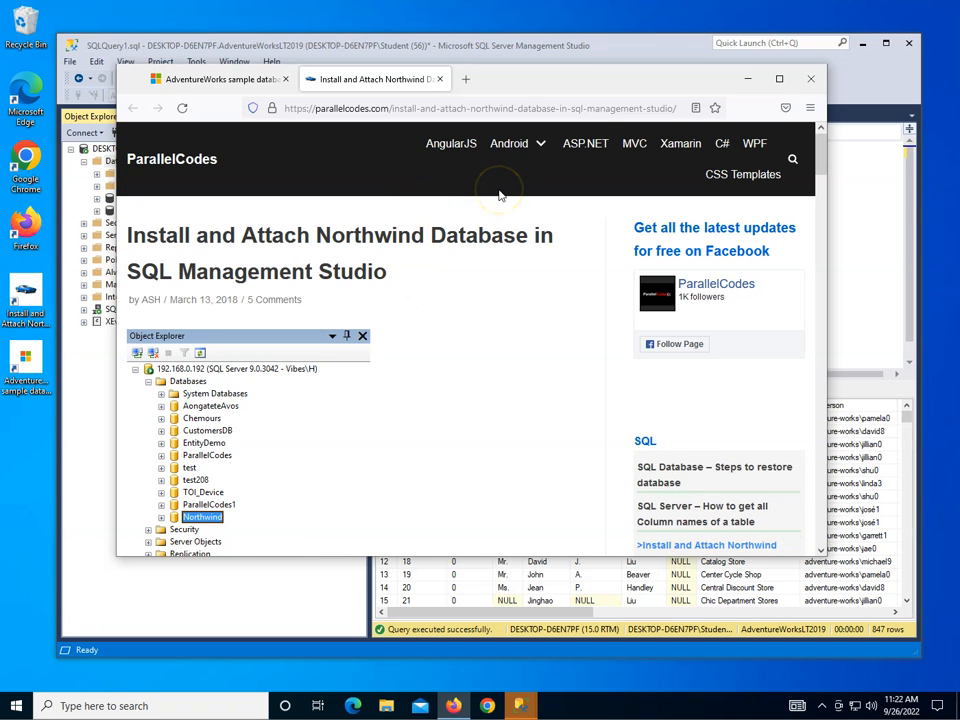
pyautogui.scroll(-5, 505, 341)
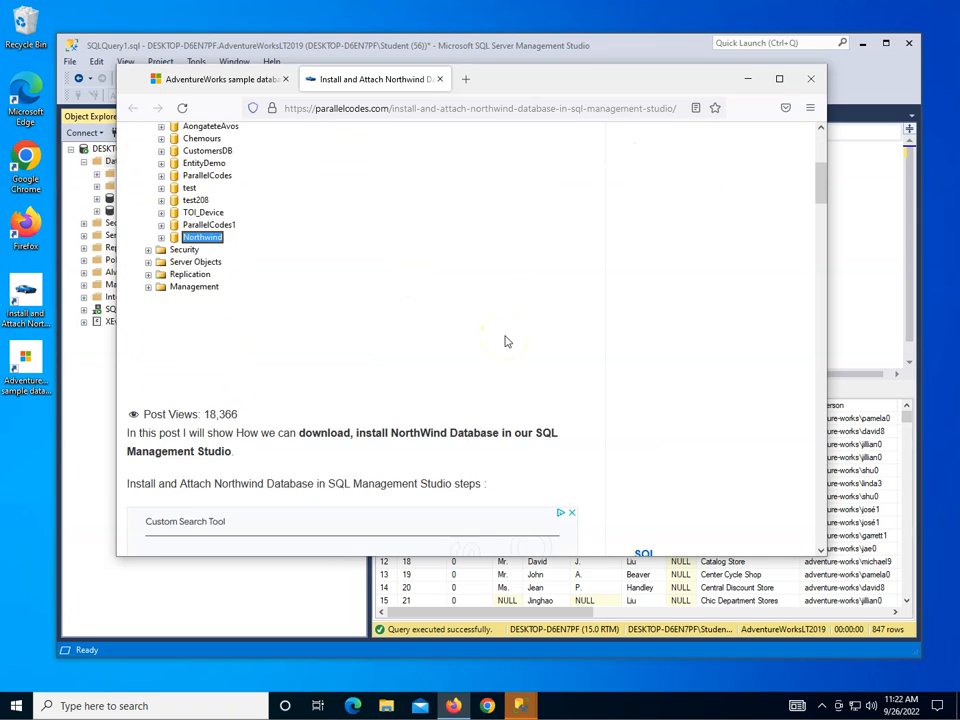
pyautogui.scroll(-3, 505, 341)
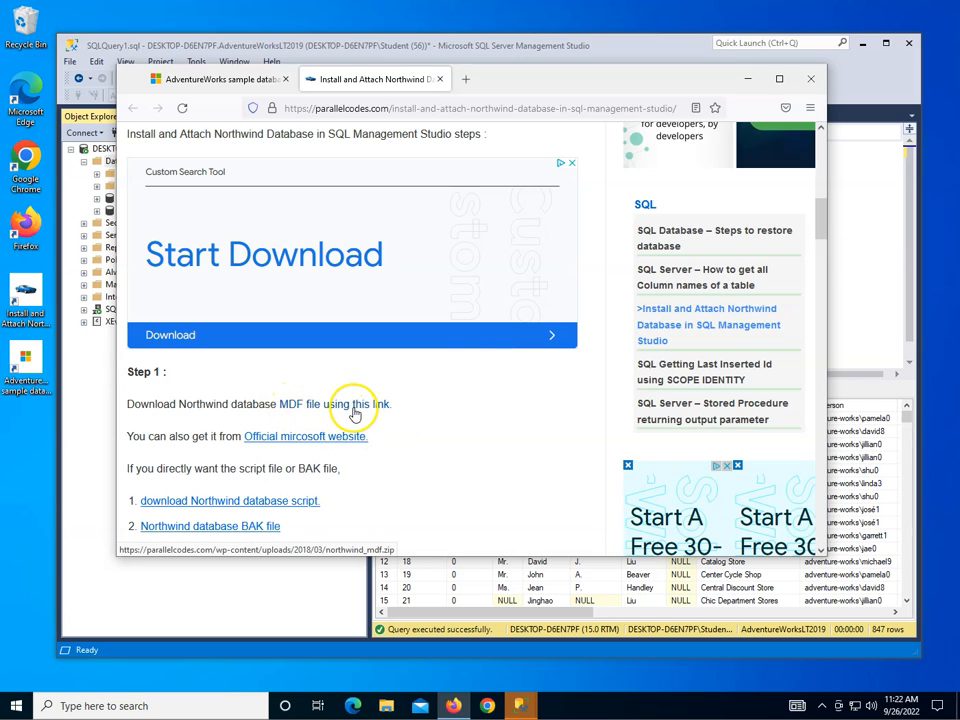
pyautogui.click(812, 80)
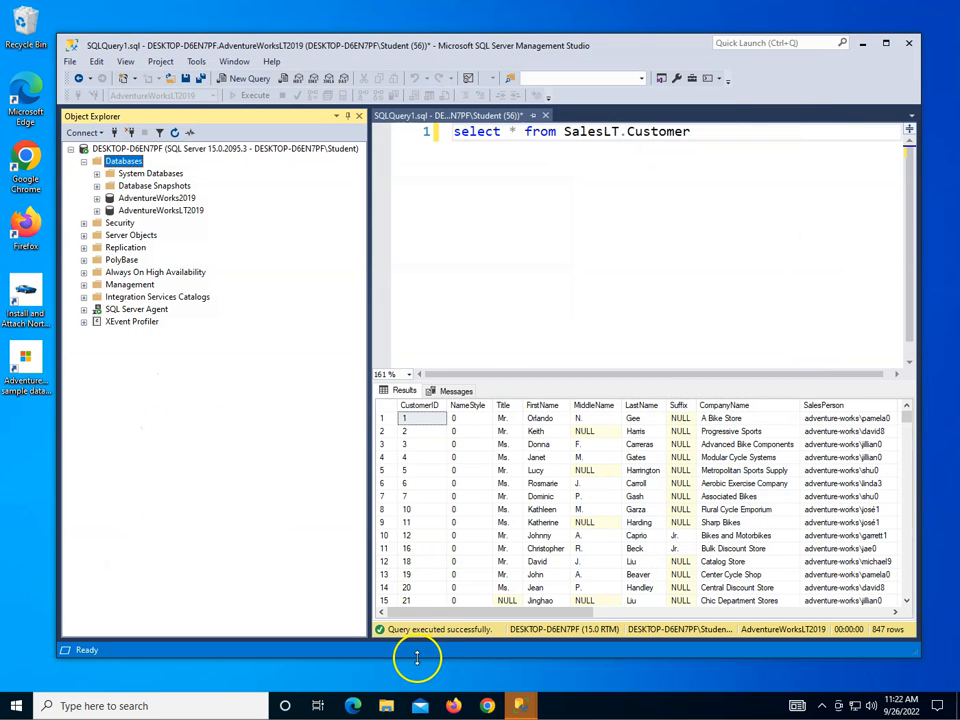
# Open the Downloads folder in File Explorer, inspect the northwind_mdf folder, and delete that folder.
pyautogui.click(388, 706)
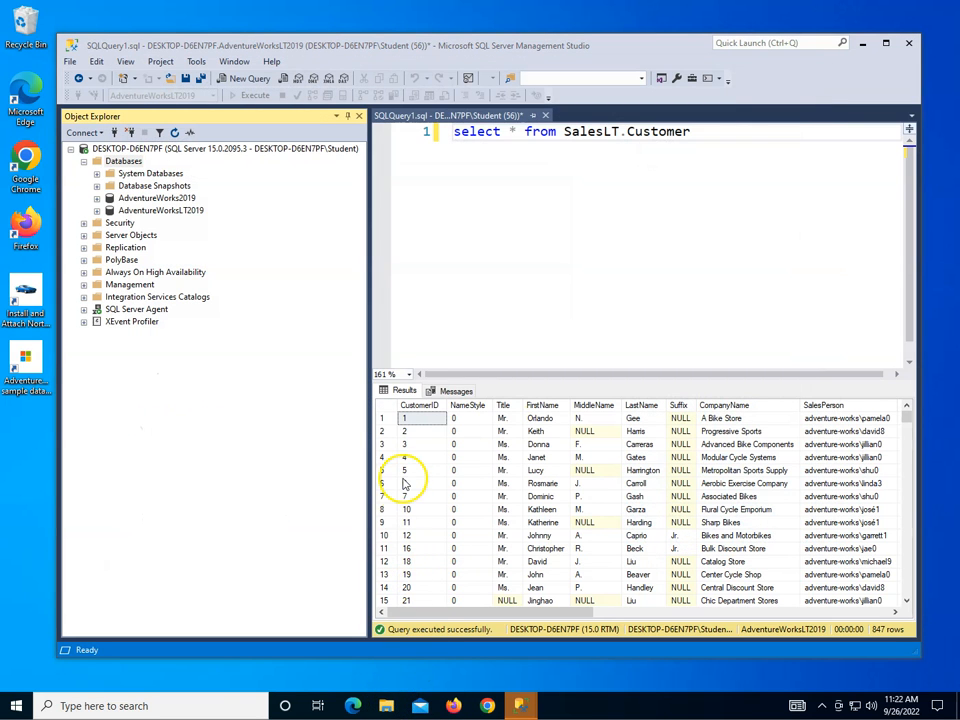
pyautogui.doubleClick(444, 258)
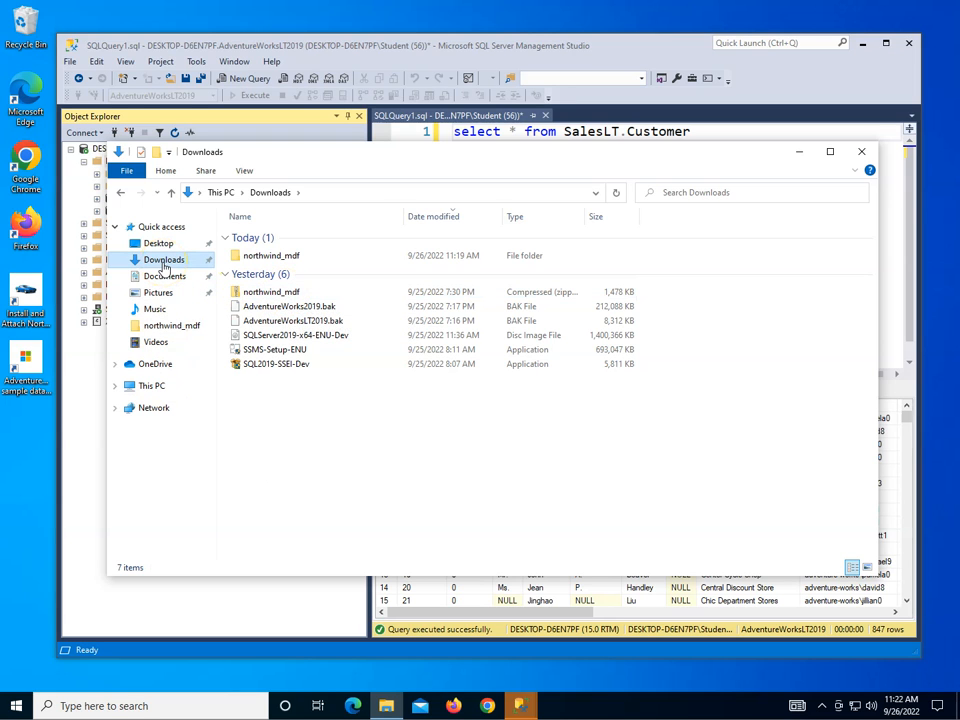
pyautogui.doubleClick(283, 255)
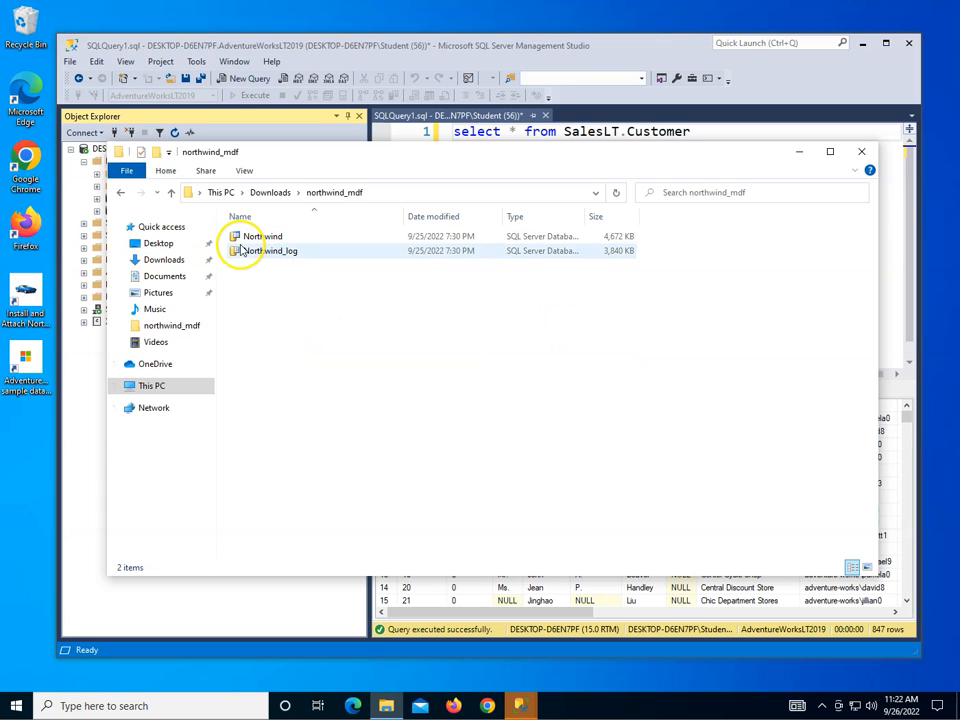
pyautogui.click(121, 192)
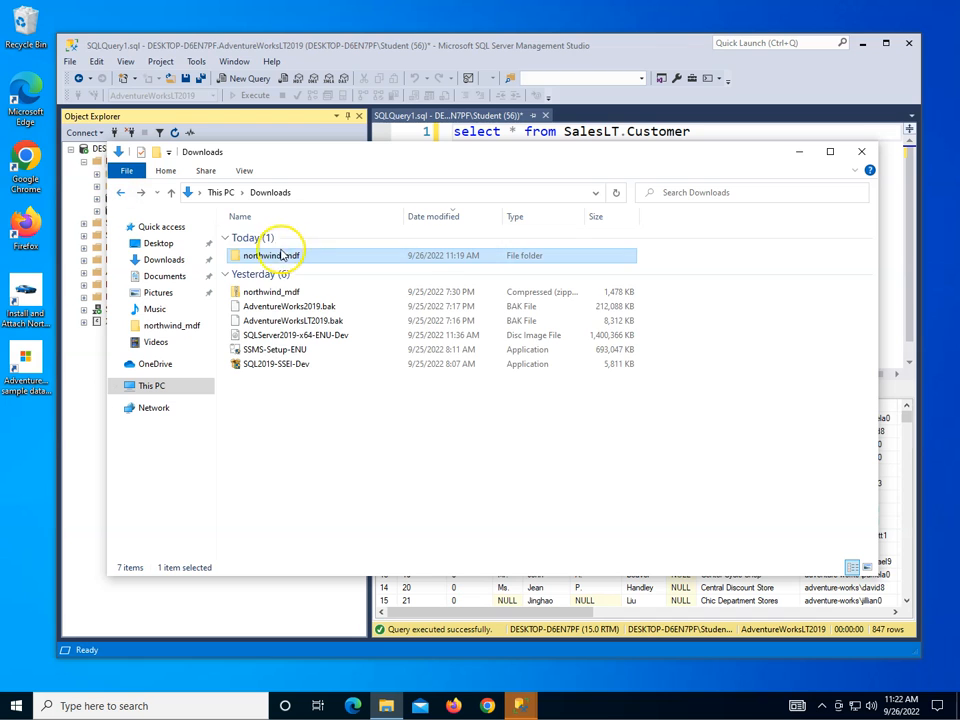
pyautogui.rightClick(275, 257)
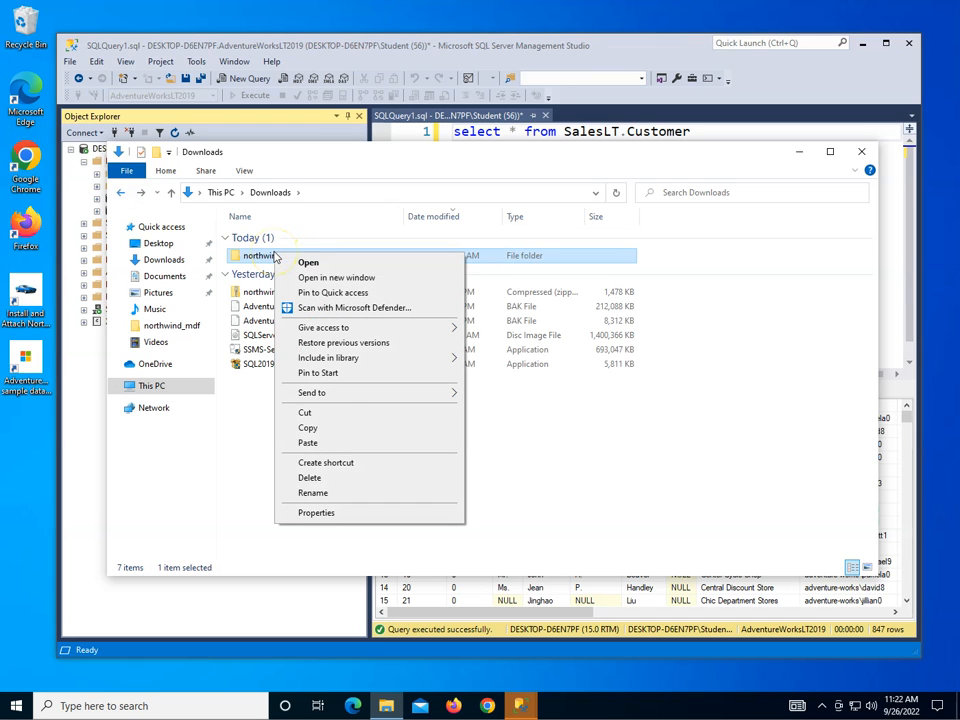
pyautogui.click(309, 478)
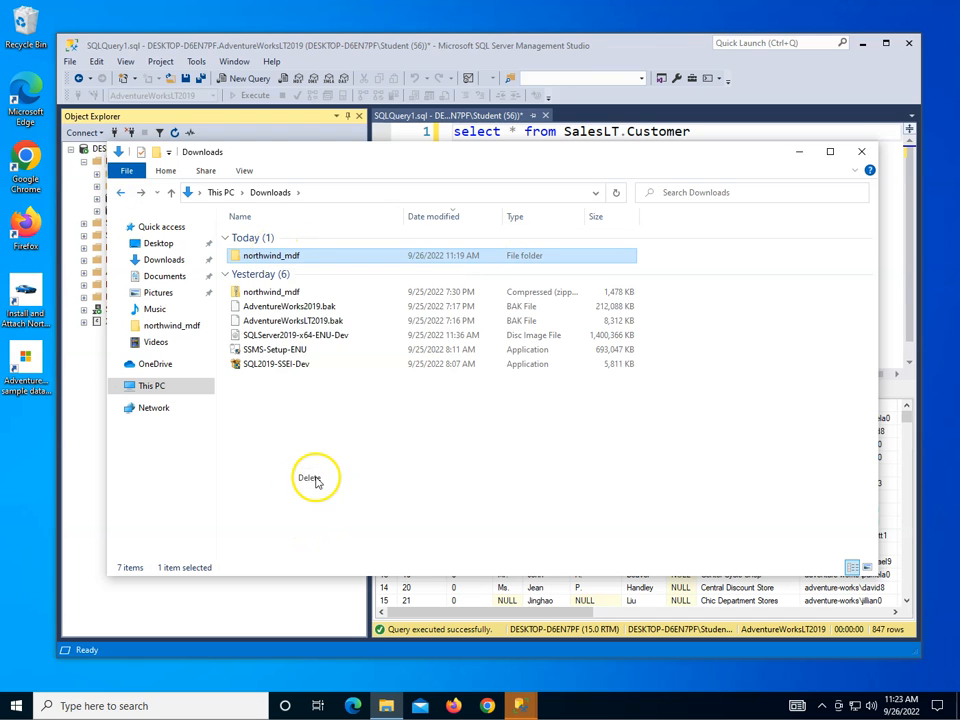
pyautogui.click(533, 383)
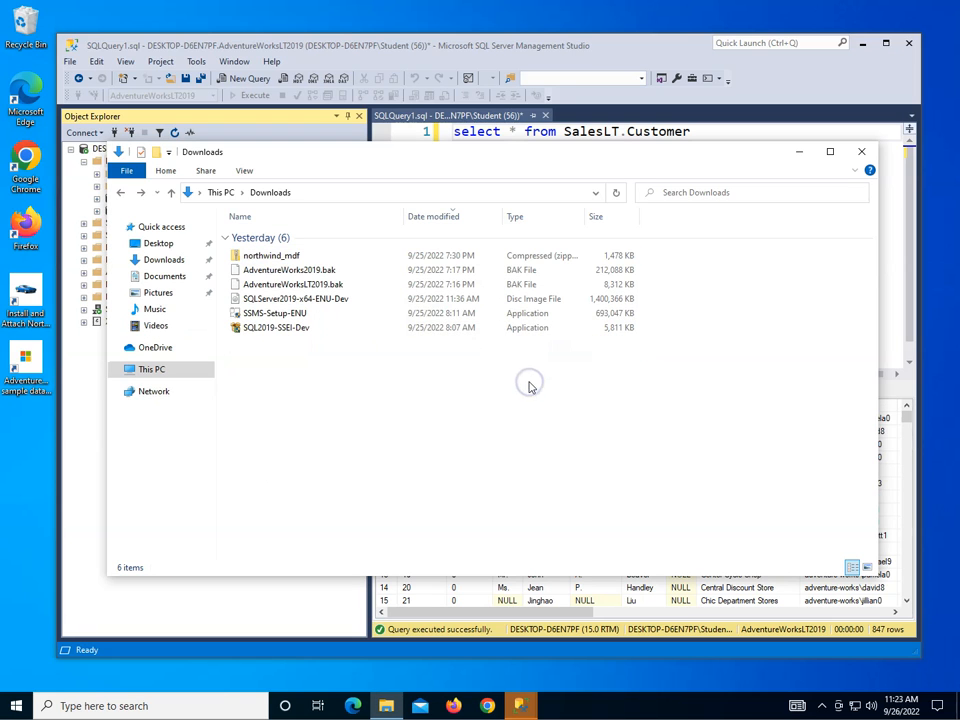
# Extract the northwind_mdf zip archive into C:\Users\Student\Downloads\northwind_mdf.
pyautogui.click(280, 258)
pyautogui.rightClick(280, 258)
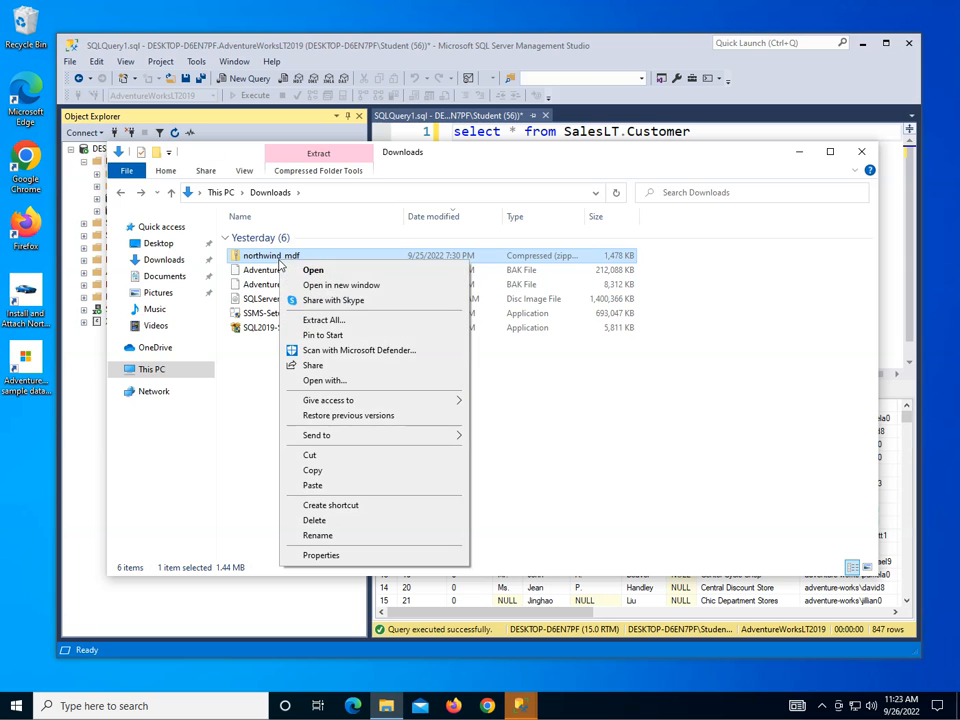
pyautogui.click(335, 322)
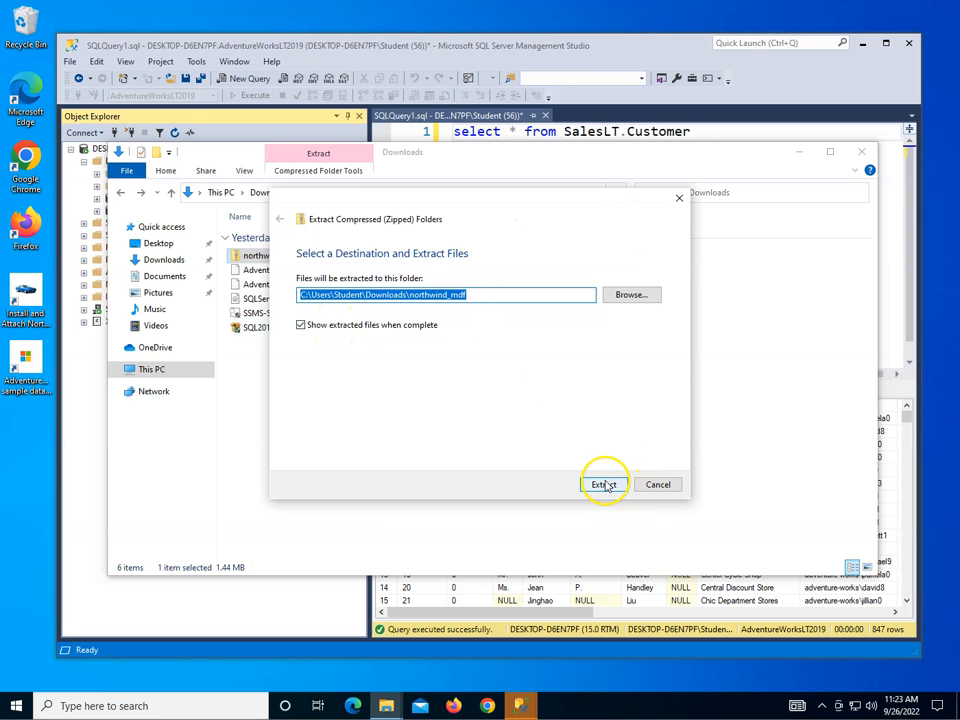
pyautogui.click(604, 485)
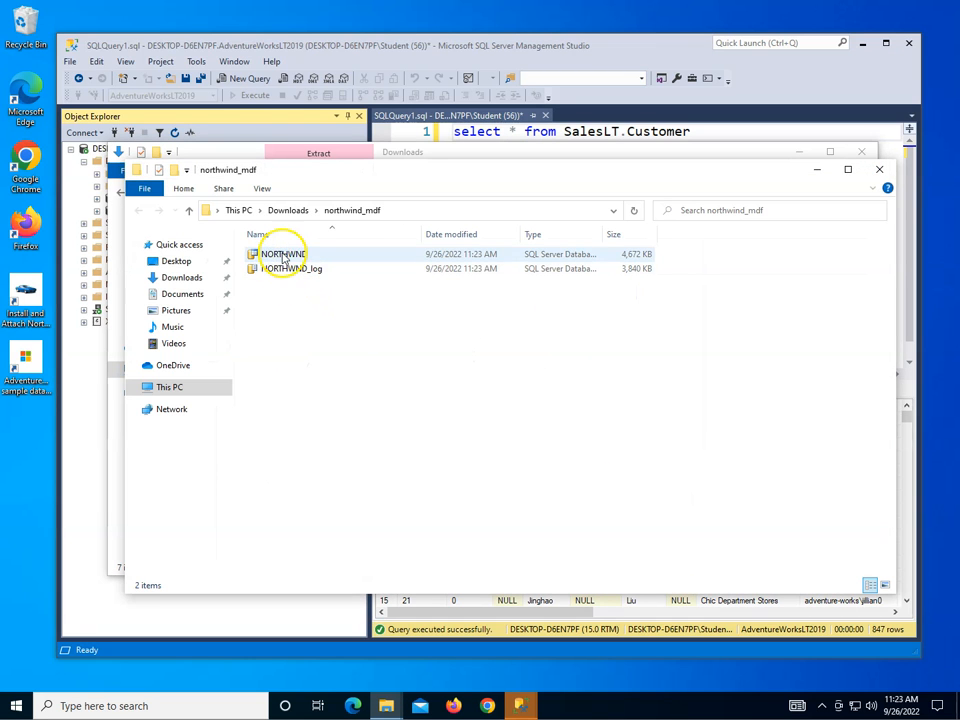
# Copy the NORTHWND and NORTHWND_log files into C:\Program Files\Microsoft SQL Server\MSSQL15.MSSQLSERVER\MSSQL\DATA.
pyautogui.moveTo(279, 280); pyautogui.dragTo(265, 257)
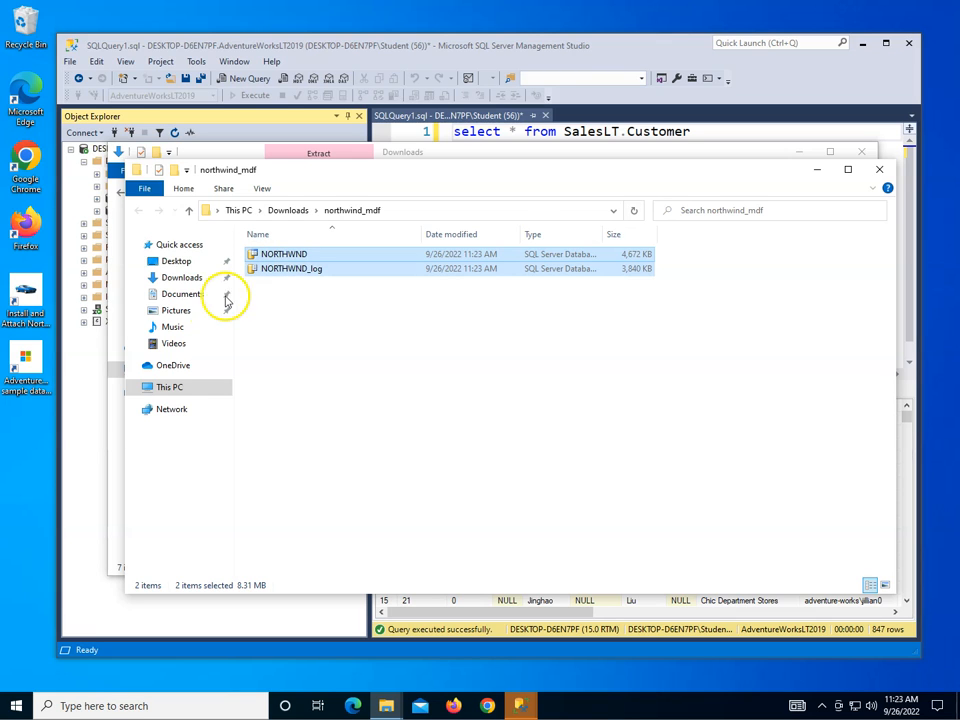
pyautogui.click(172, 387)
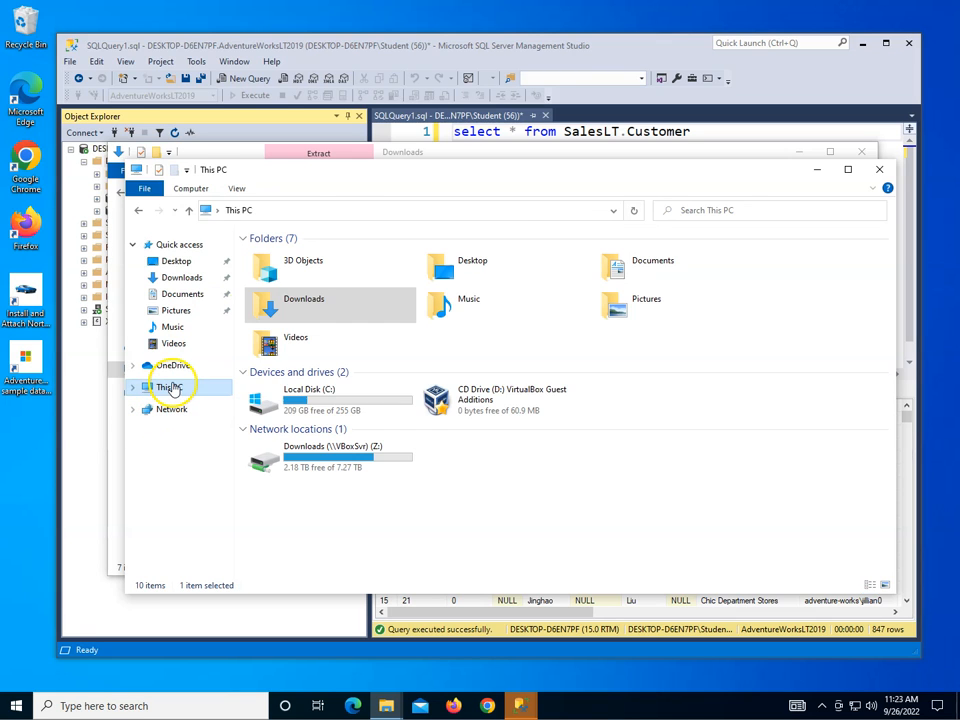
pyautogui.doubleClick(320, 399)
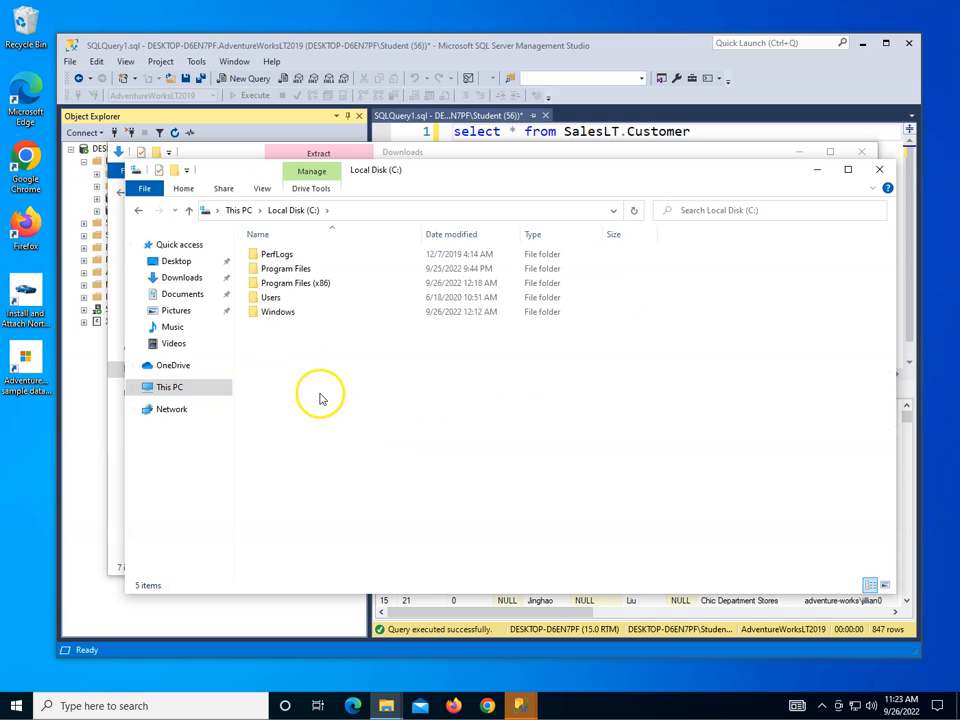
pyautogui.doubleClick(300, 270)
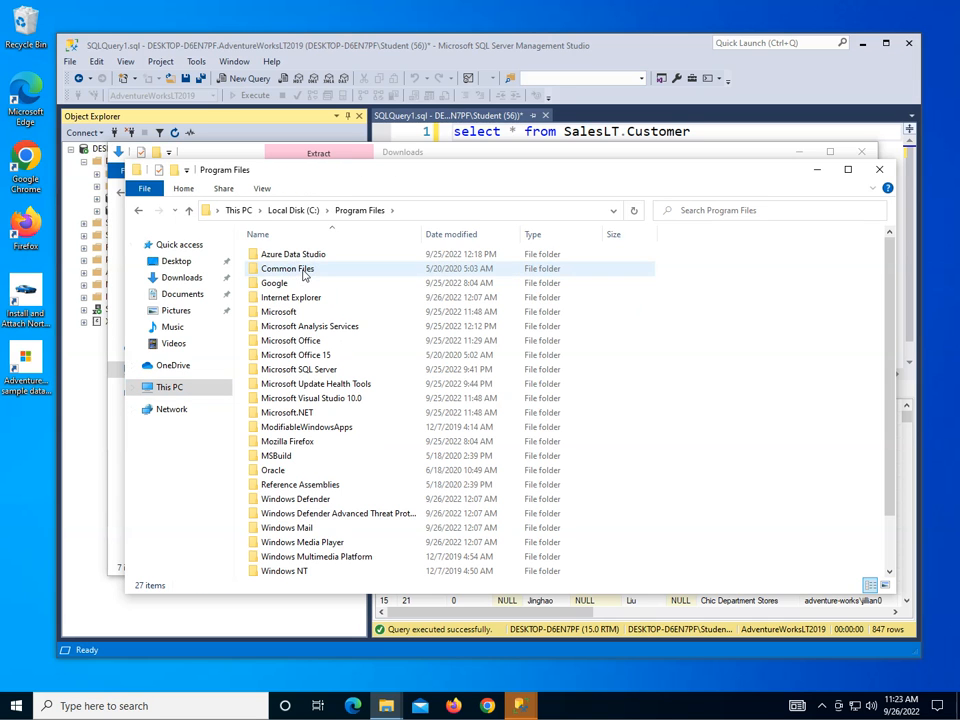
pyautogui.doubleClick(311, 369)
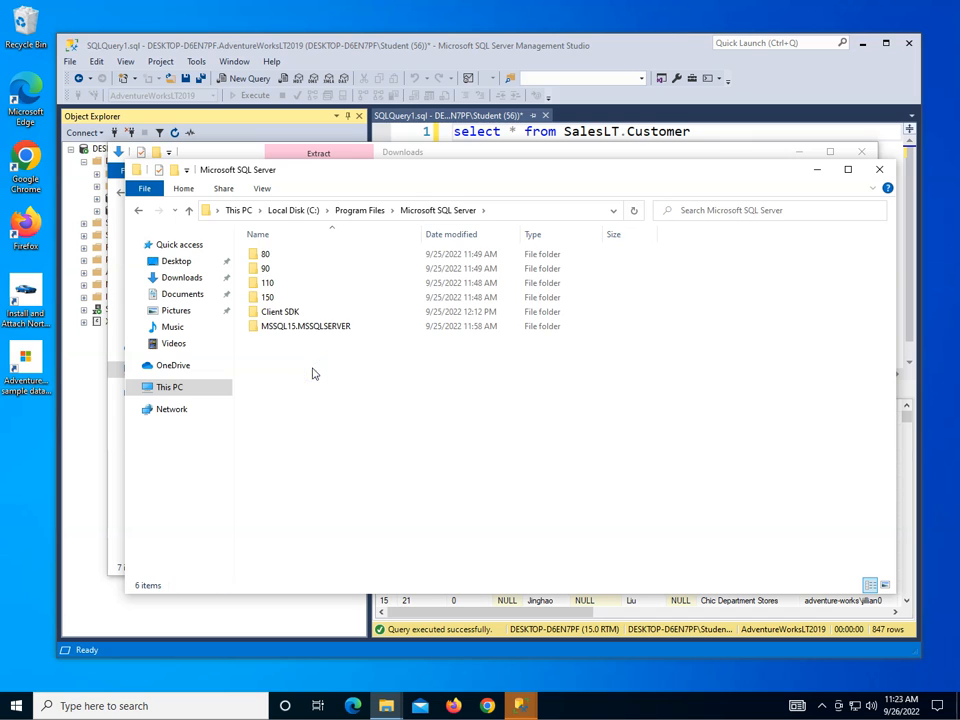
pyautogui.doubleClick(301, 329)
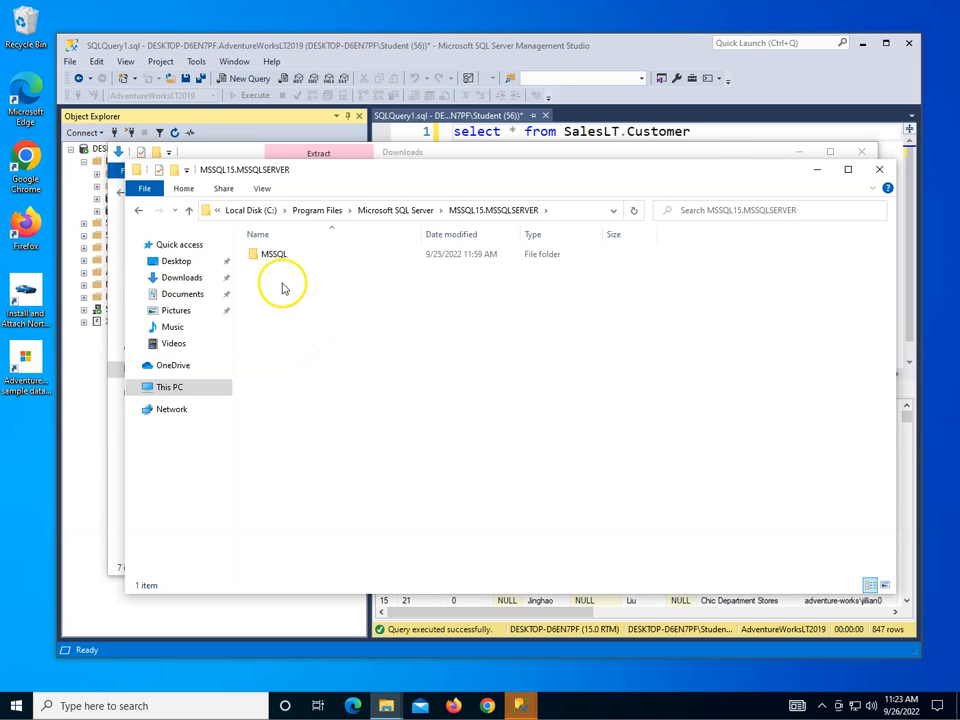
pyautogui.doubleClick(272, 255)
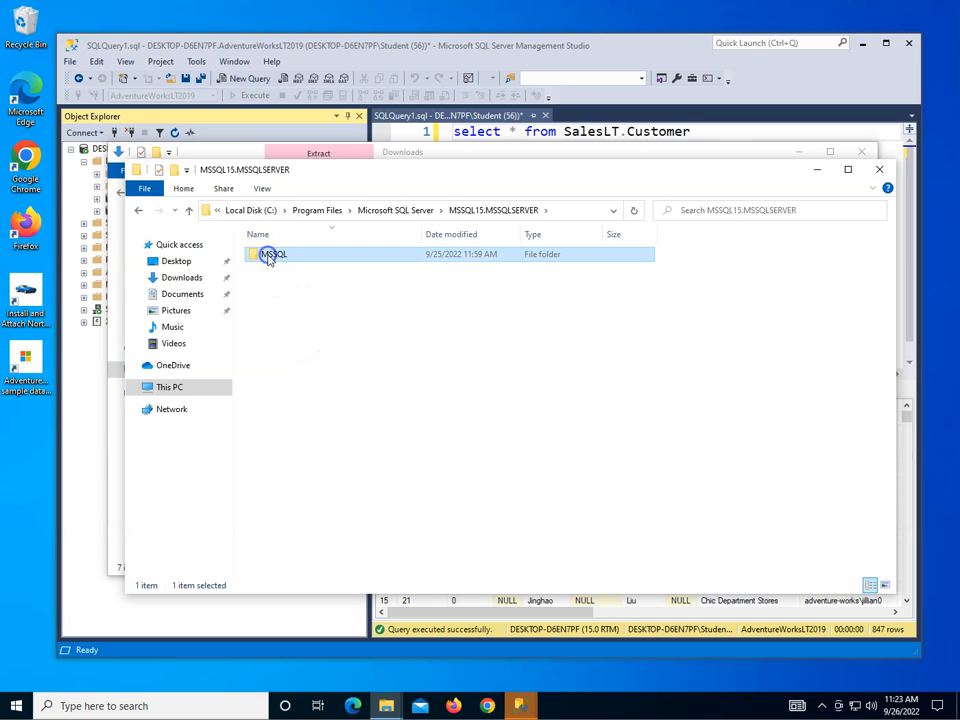
pyautogui.doubleClick(270, 284)
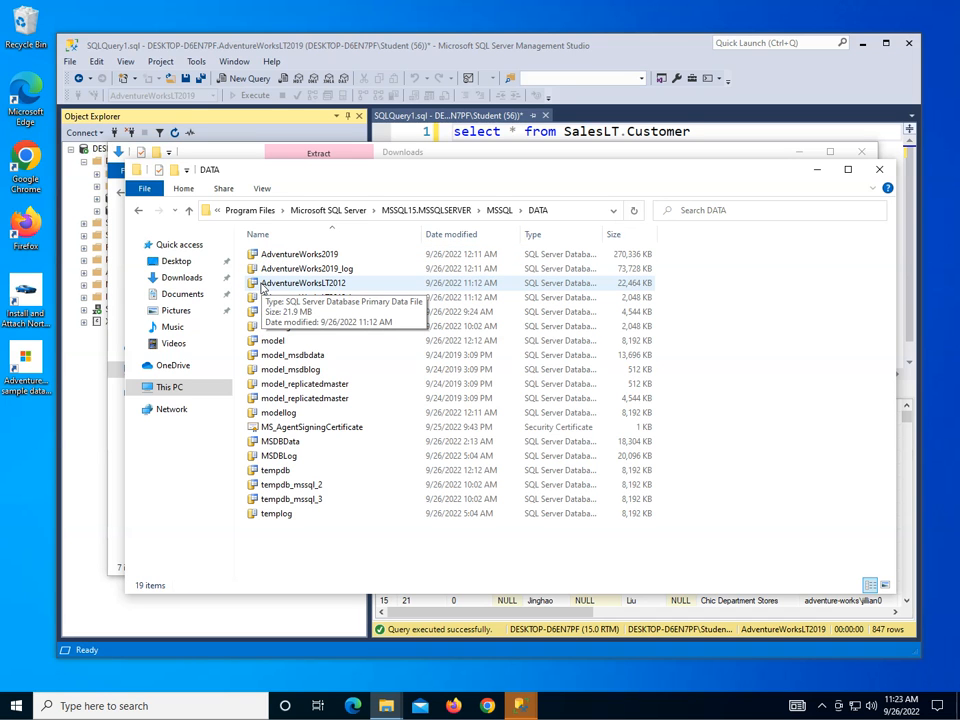
pyautogui.hotkey('ctrl', 'v')
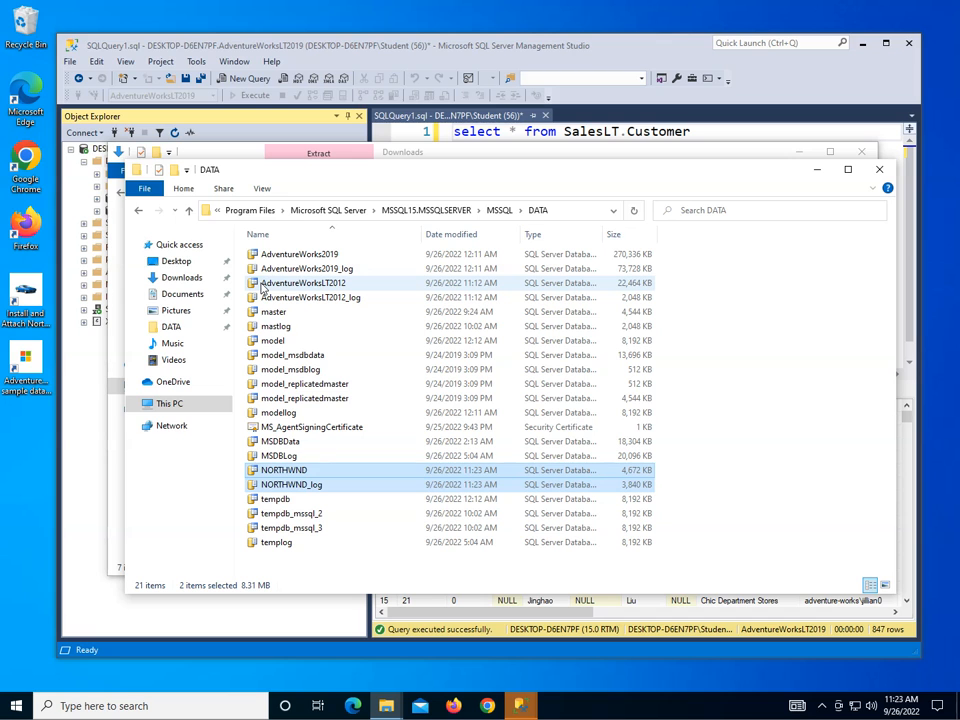
# Return to Management Studio and open the Attach Databases dialog for the server's Databases node.
pyautogui.click(281, 617)
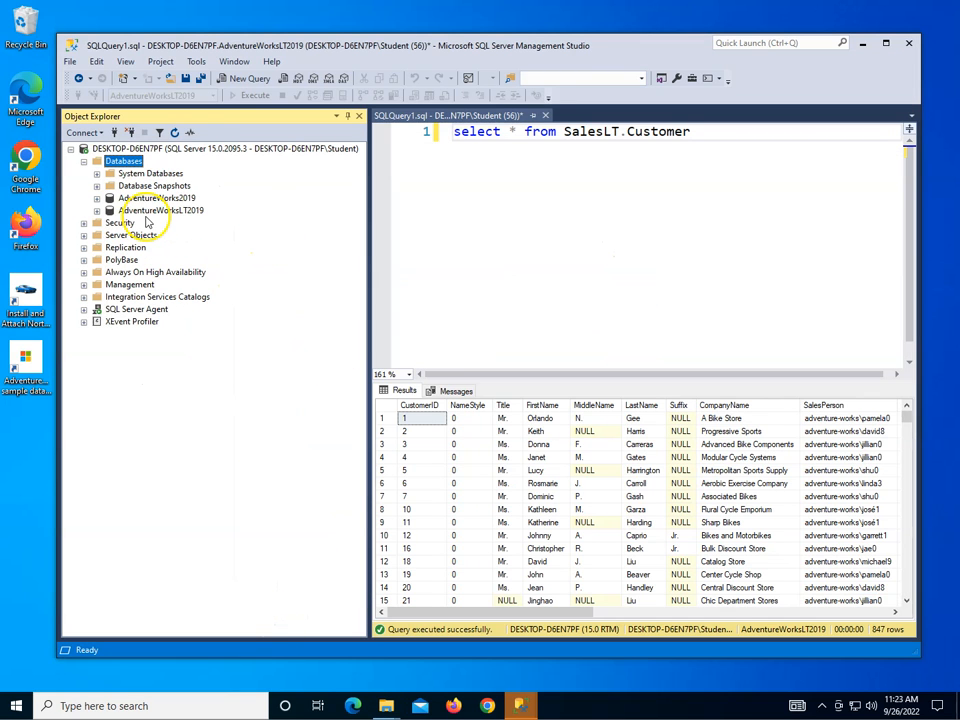
pyautogui.click(174, 134)
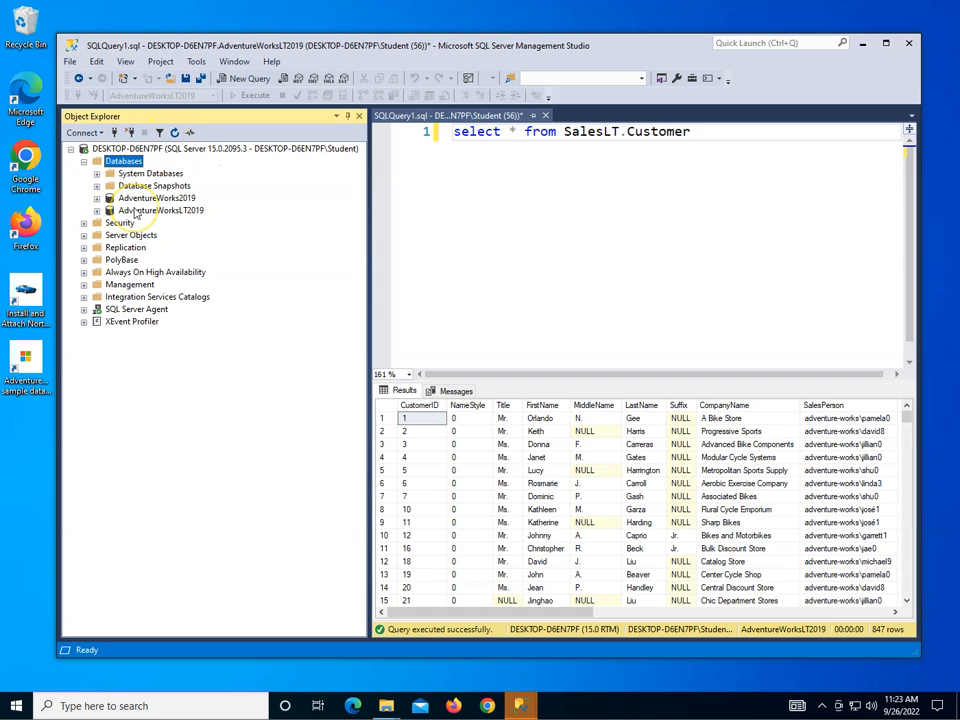
pyautogui.rightClick(125, 164)
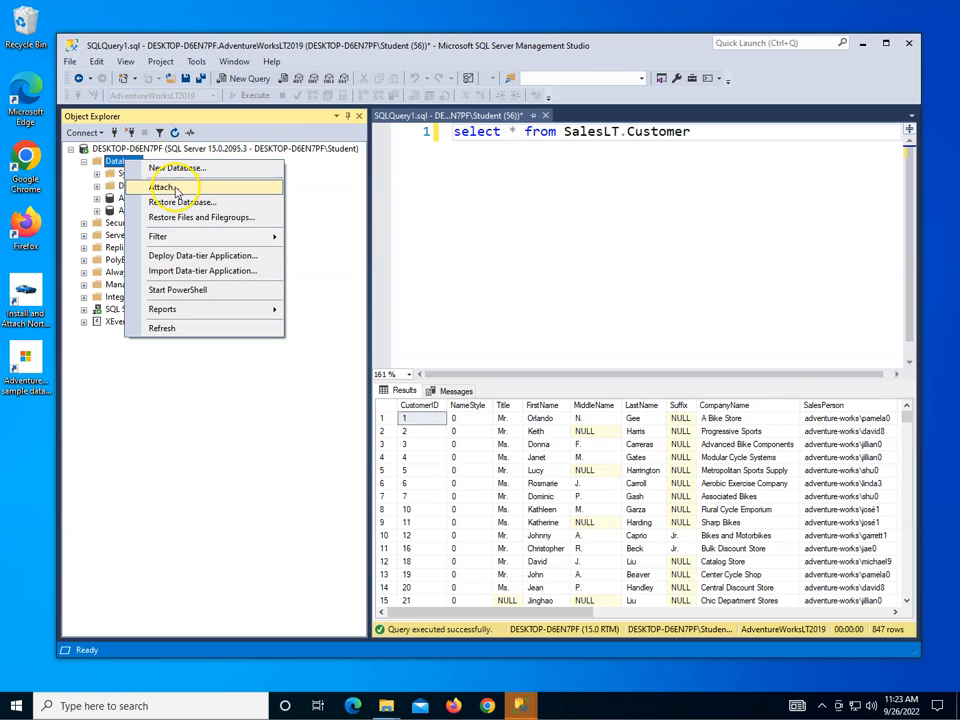
pyautogui.click(163, 188)
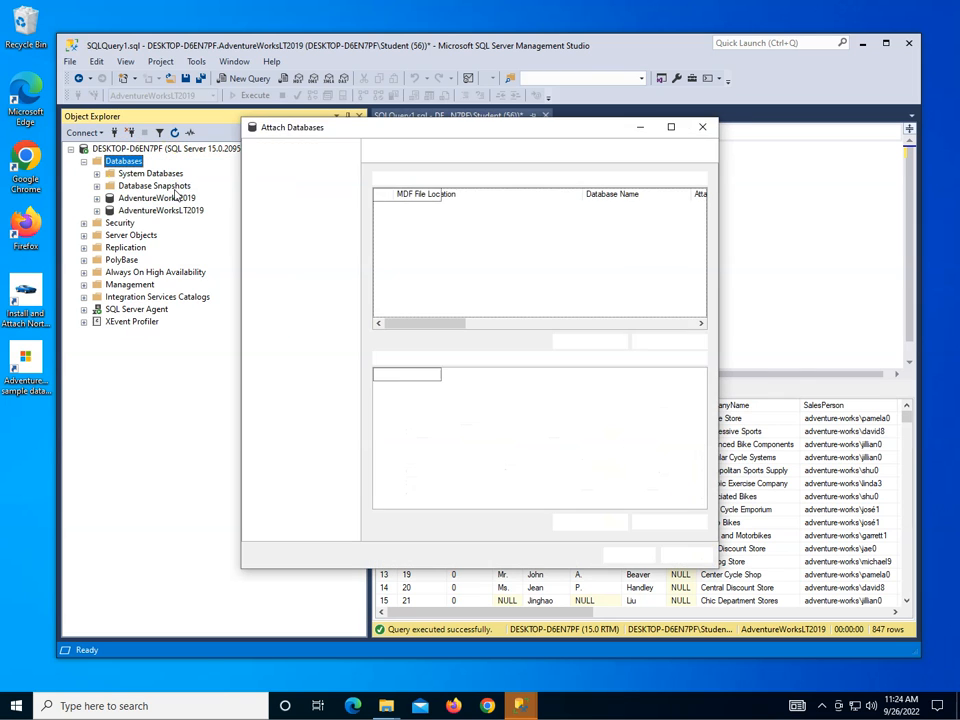
# Add the NORTHWND.MDF file from the DATA folder to the attach list and attach the database.
pyautogui.click(589, 341)
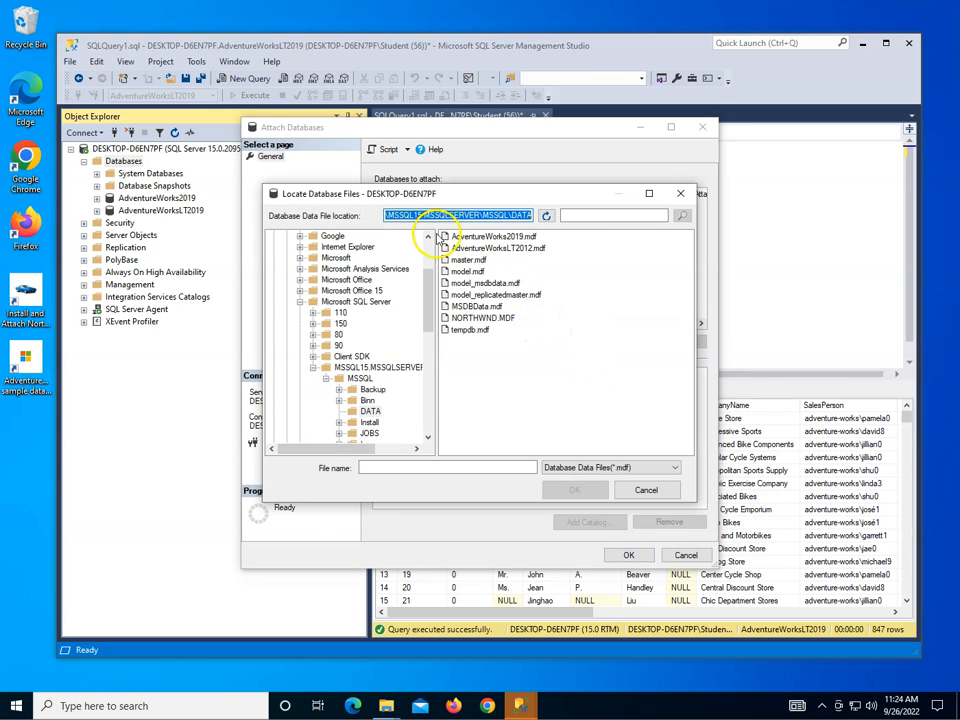
pyautogui.click(503, 320)
pyautogui.click(575, 490)
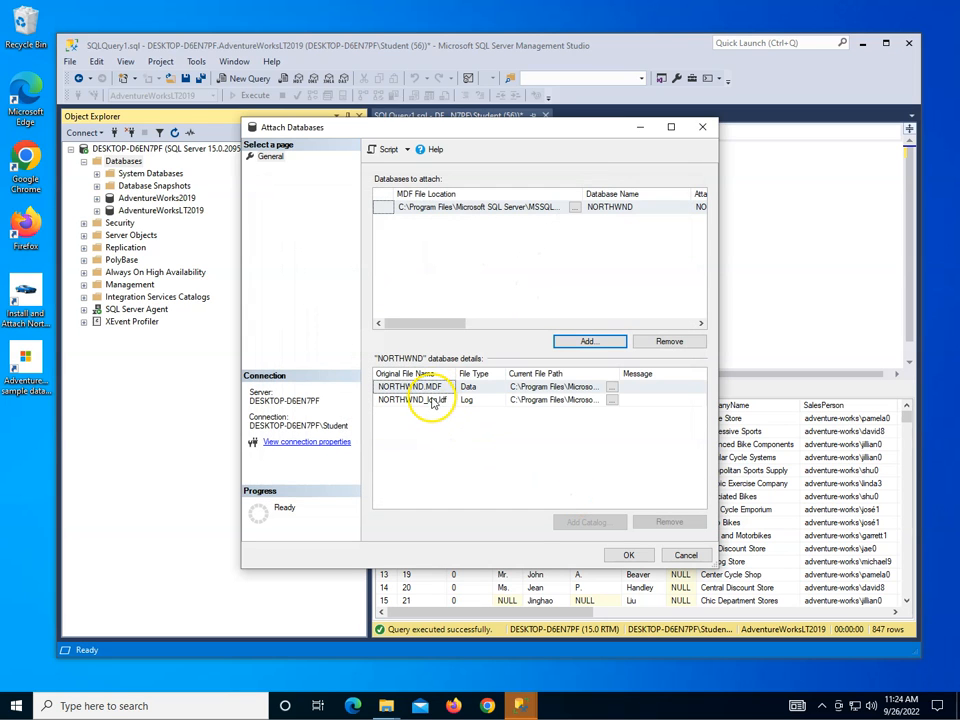
pyautogui.click(627, 556)
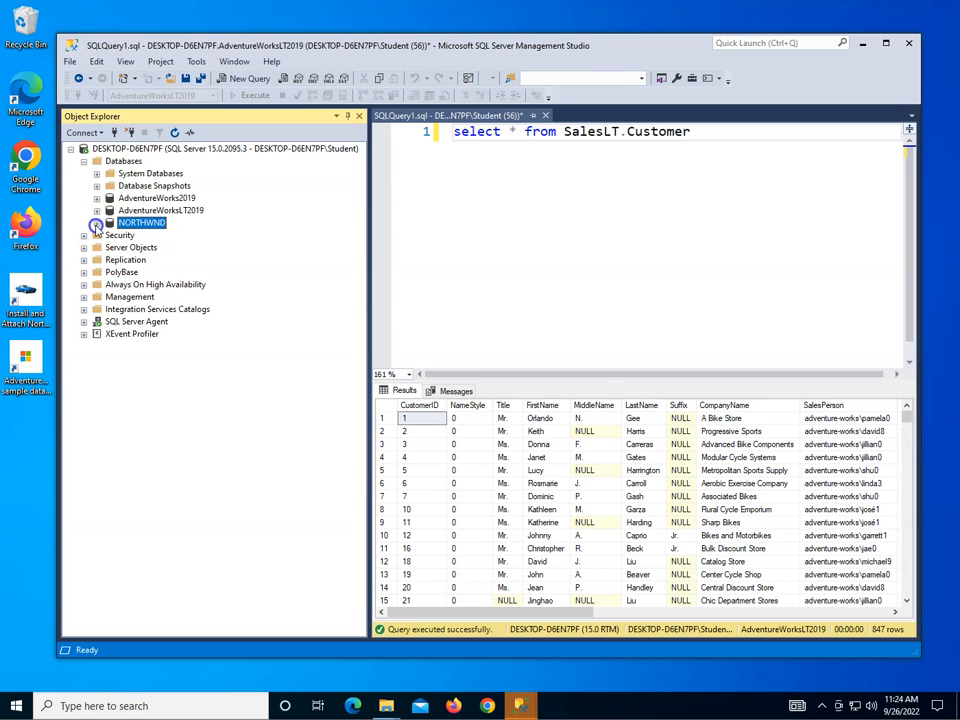
# Expand the NORTHWND database's tables and replace the editor's query with select * from dbo.Products.
pyautogui.click(96, 223)
pyautogui.click(111, 248)
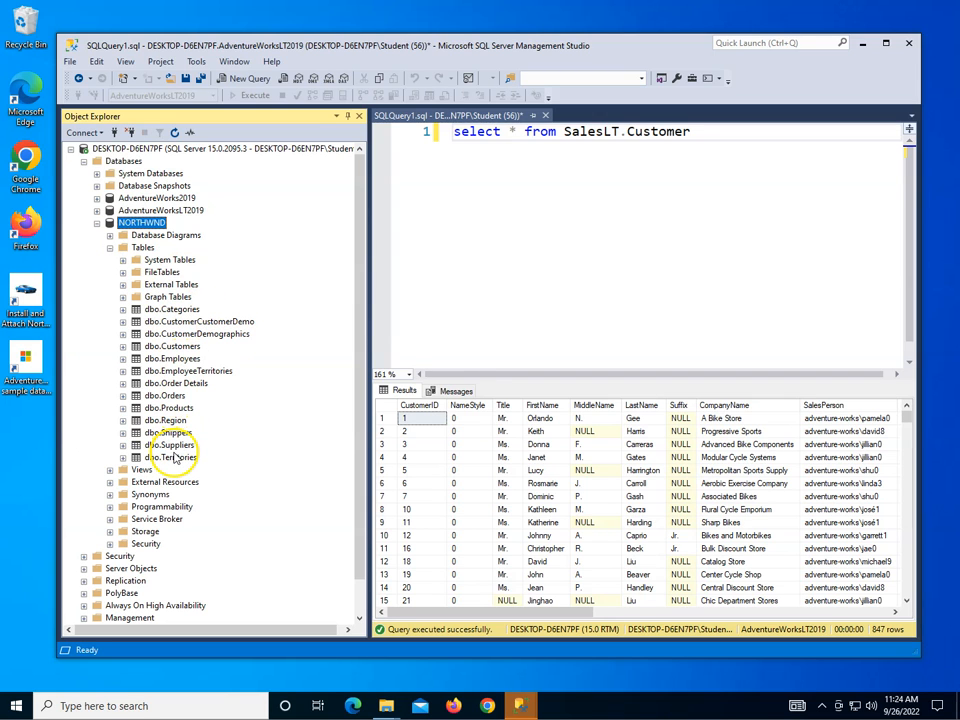
pyautogui.moveTo(695, 133); pyautogui.dragTo(430, 130)
pyautogui.write('sele')
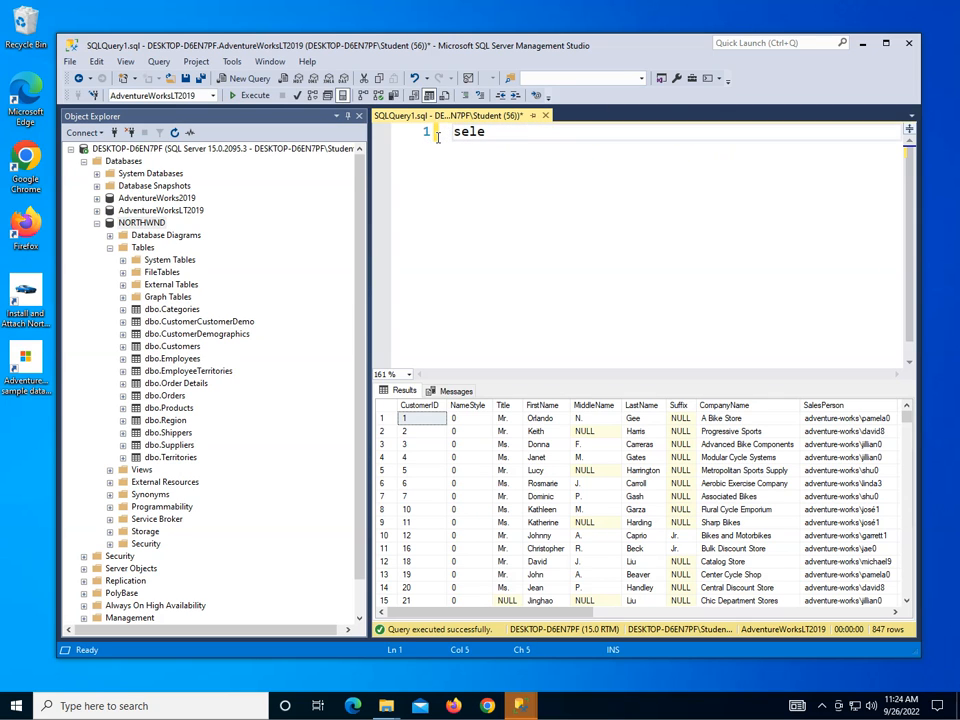
pyautogui.write('ct * from dbo.')
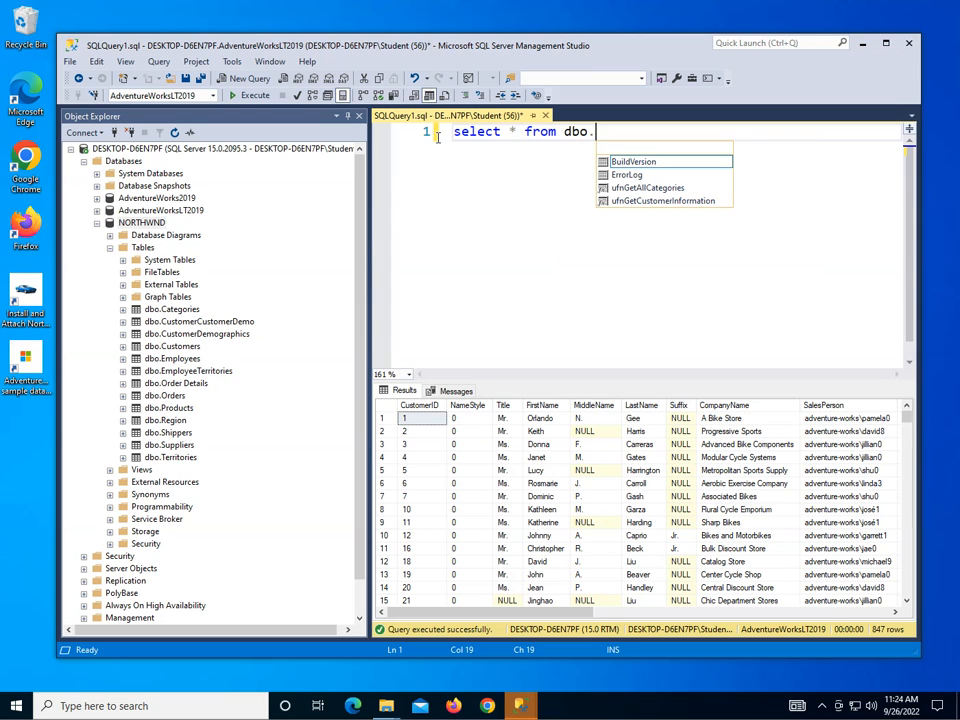
pyautogui.write('Prod')
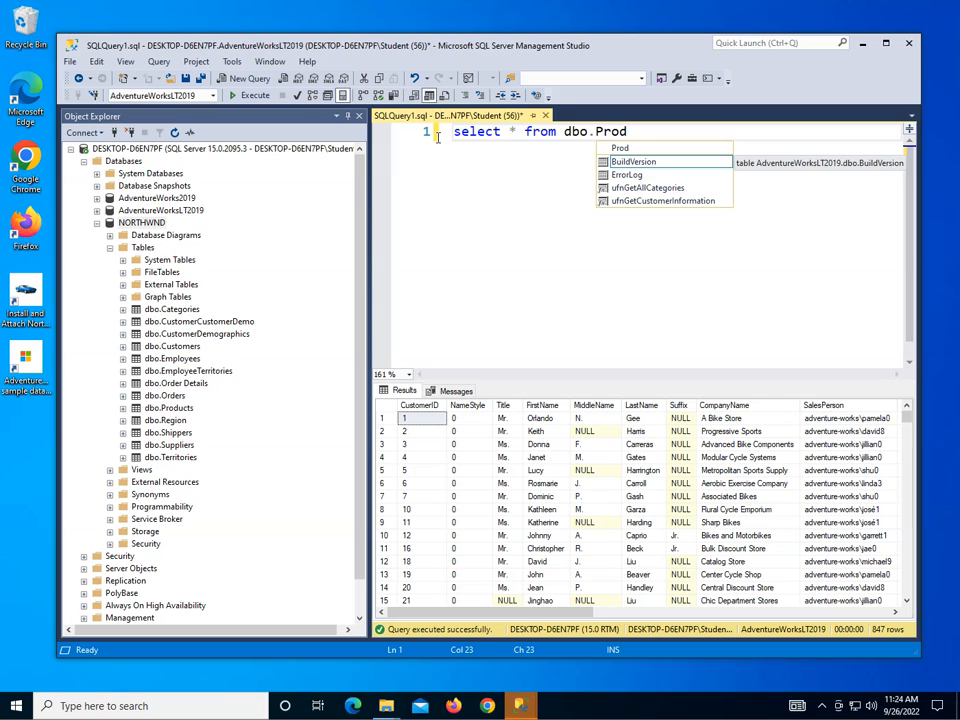
pyautogui.write('ctus')
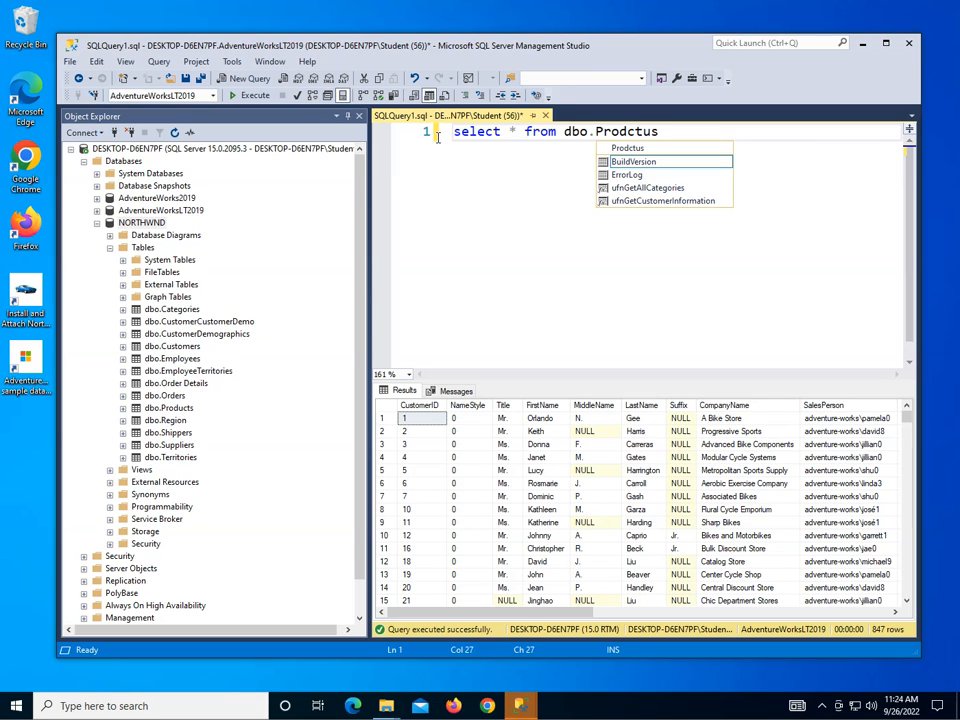
pyautogui.press('BackSpace')
pyautogui.press('BackSpace')
pyautogui.press('BackSpace')
pyautogui.press('BackSpace')
pyautogui.write('ucts')
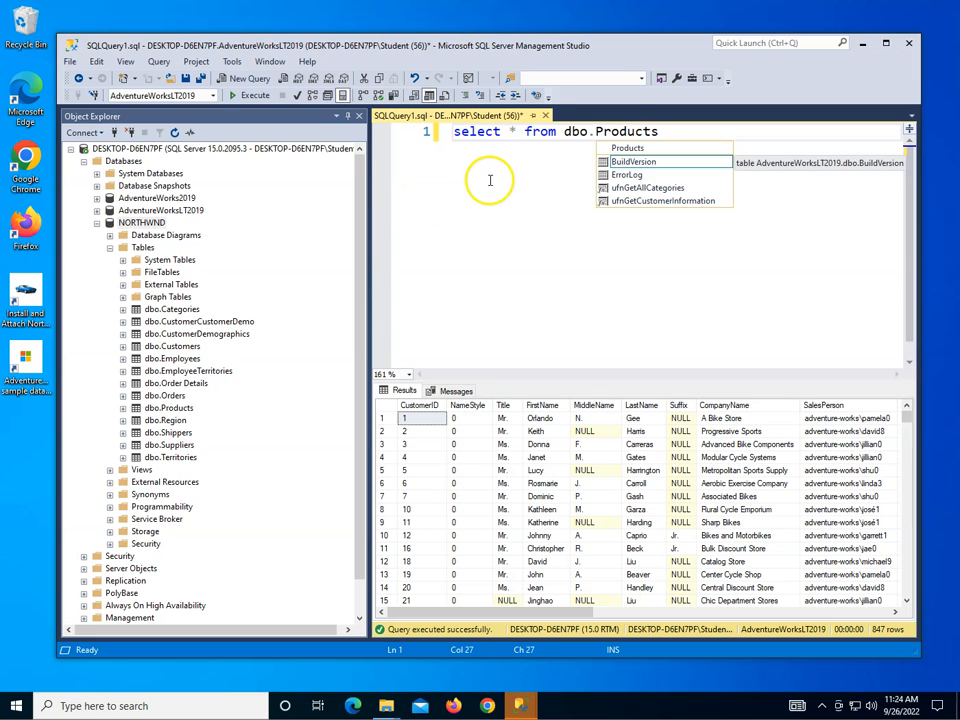
pyautogui.click(490, 180)
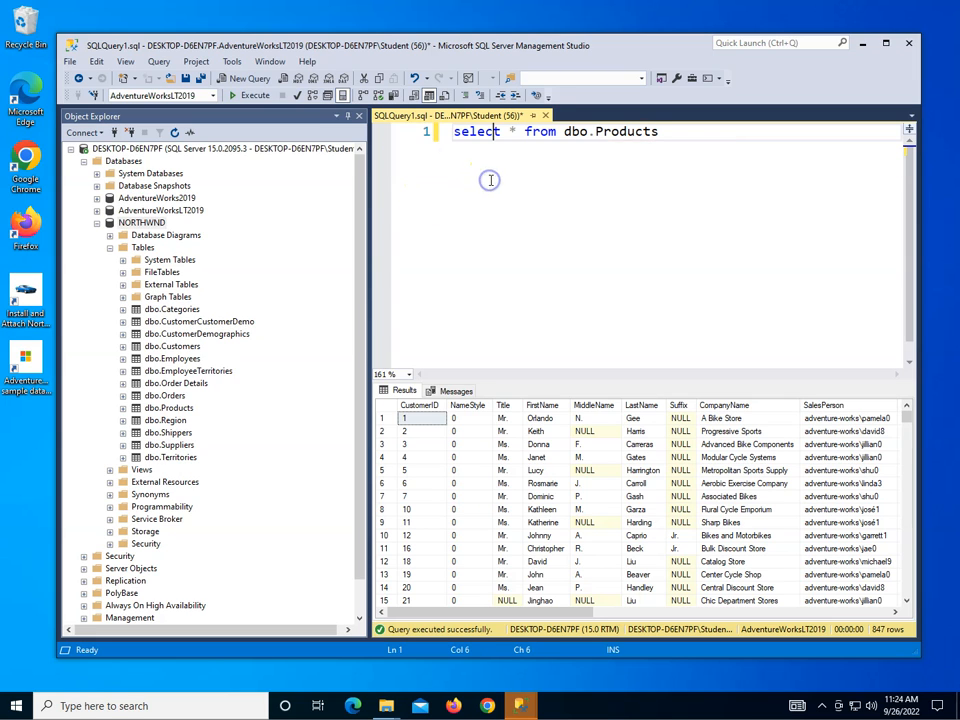
# Execute the query, switch the active database to NORTHWND, and execute it again.
pyautogui.click(249, 96)
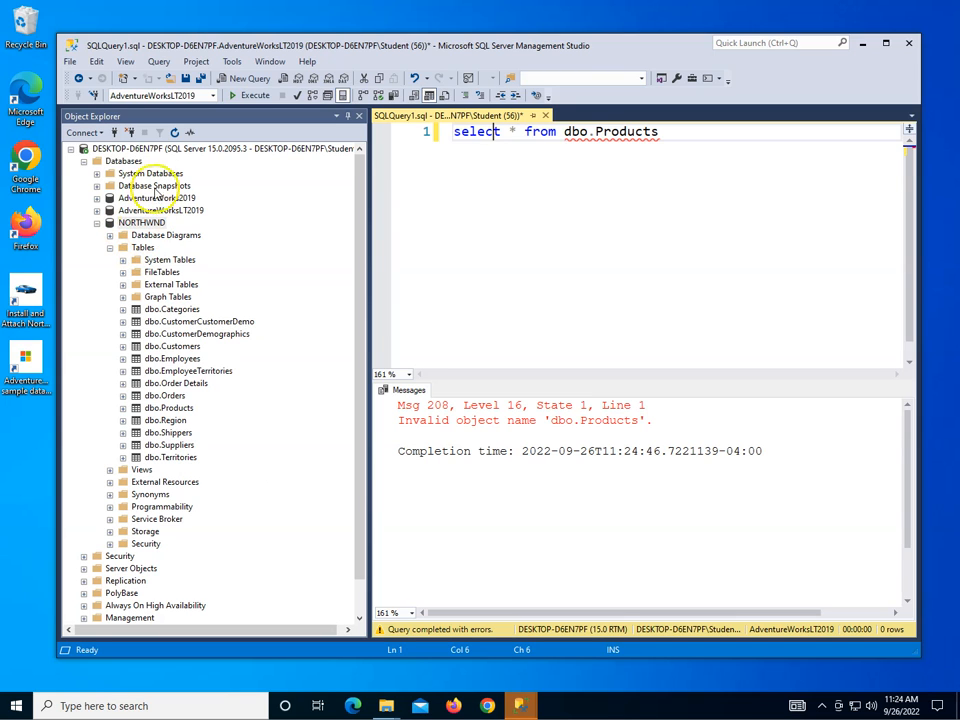
pyautogui.click(213, 95)
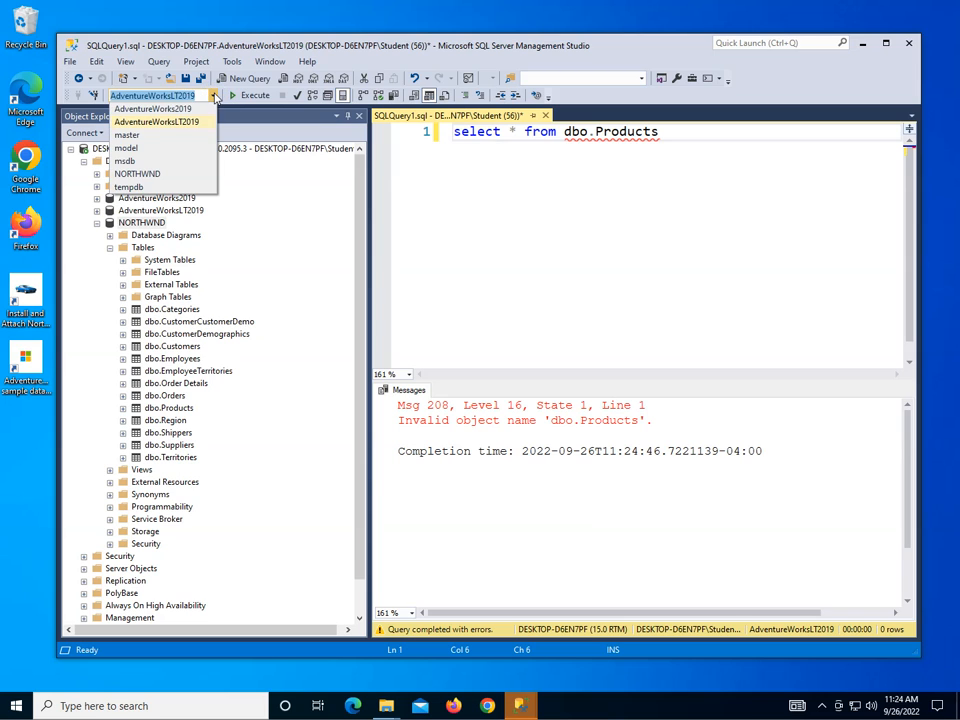
pyautogui.click(150, 173)
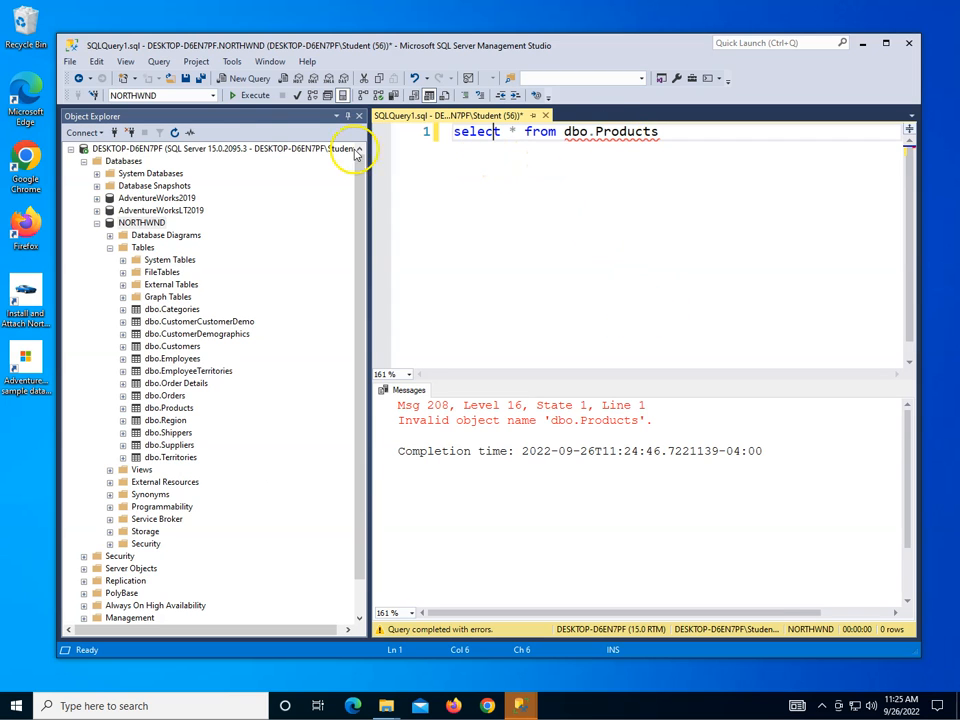
pyautogui.click(248, 96)
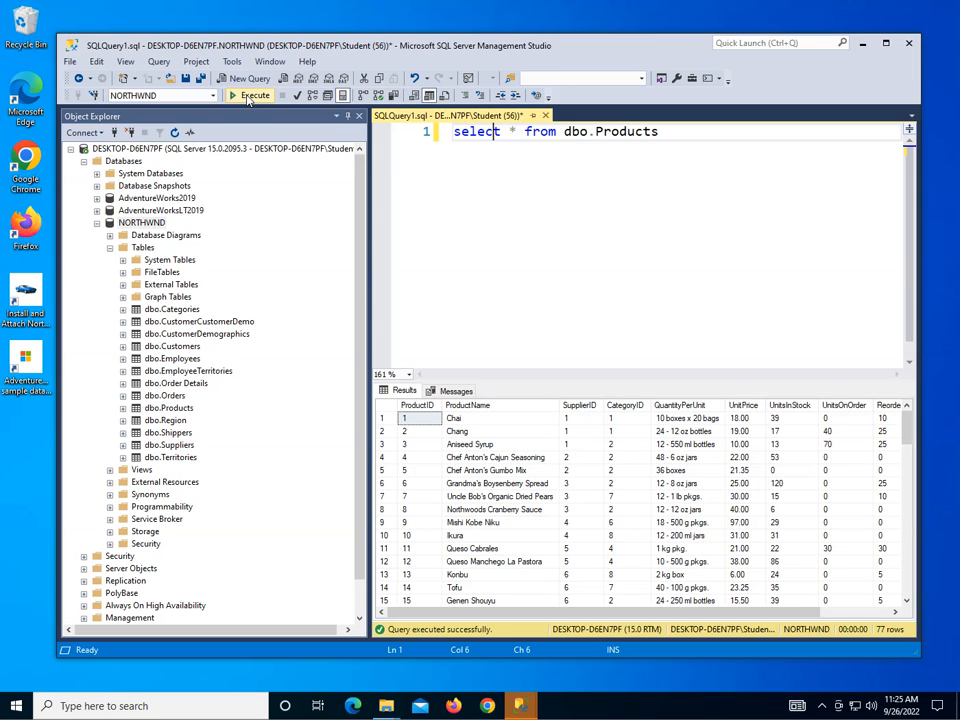
# Try to detach the NORTHWND database, then dismiss the error and cancel the dialog.
pyautogui.rightClick(143, 223)
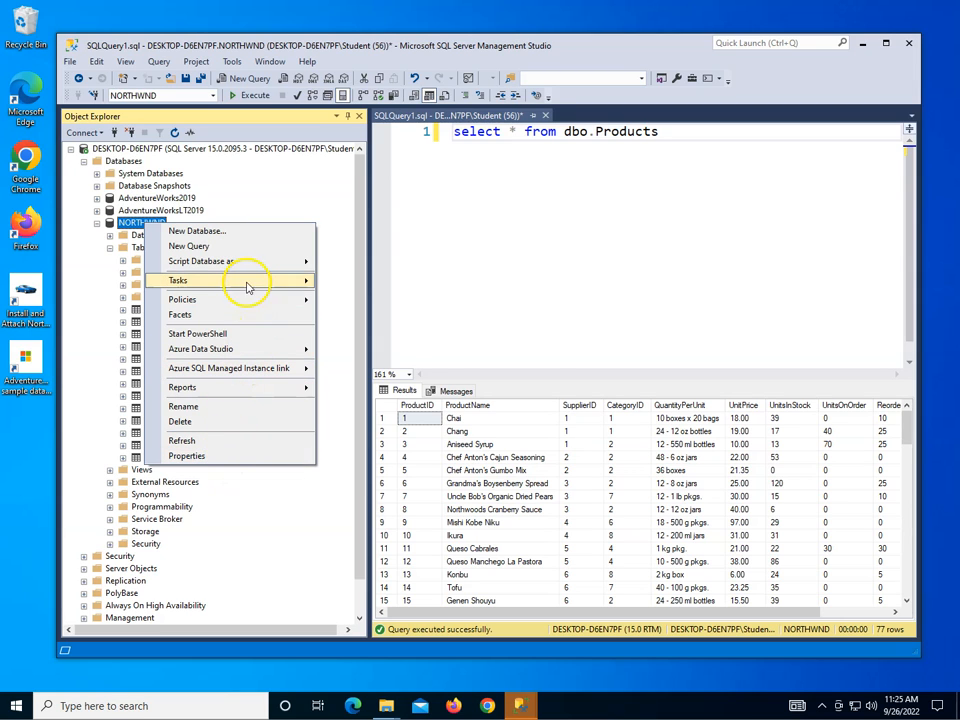
pyautogui.moveTo(247, 280)
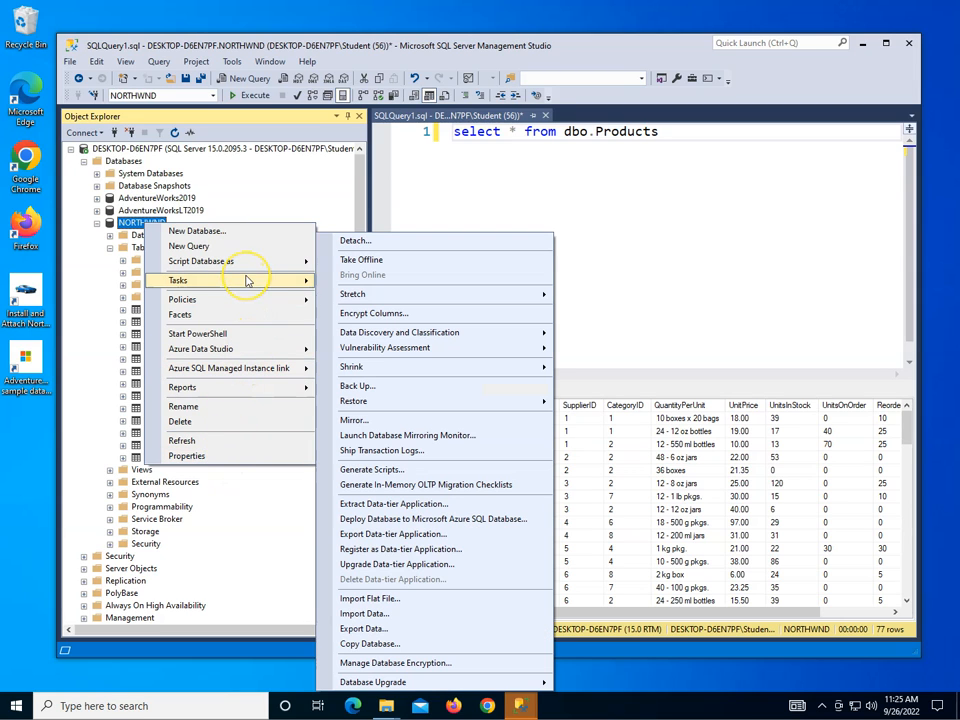
pyautogui.click(380, 242)
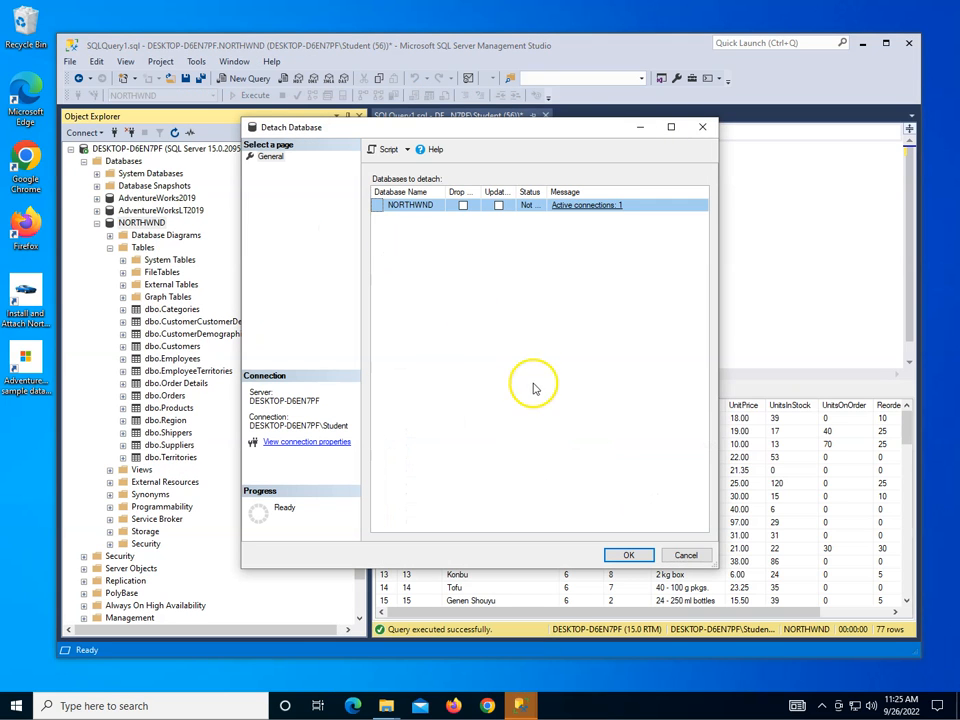
pyautogui.click(628, 555)
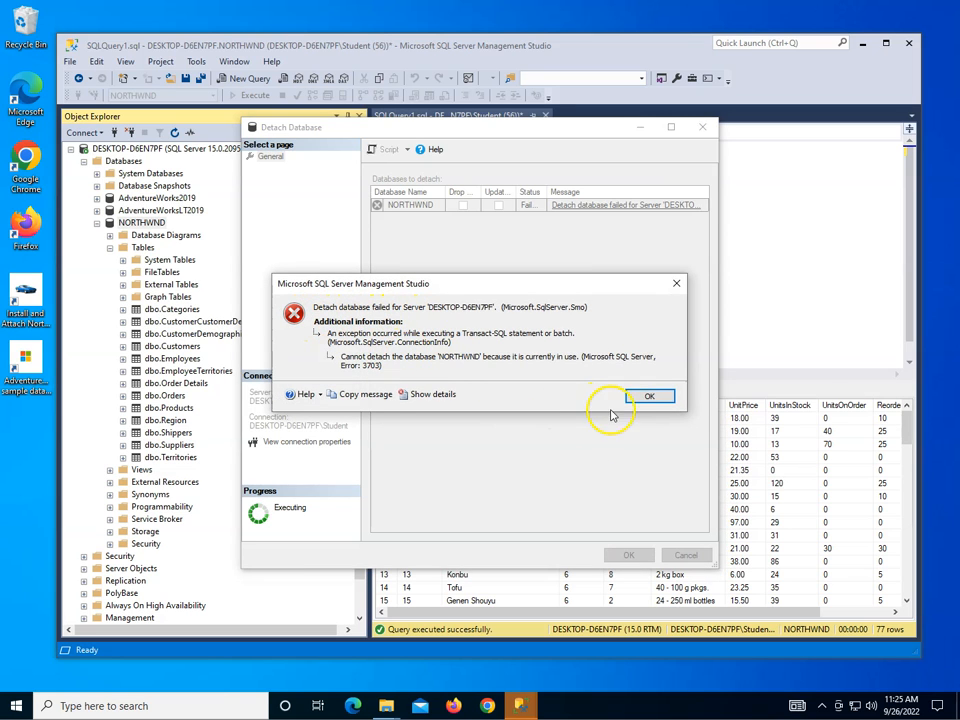
pyautogui.click(649, 396)
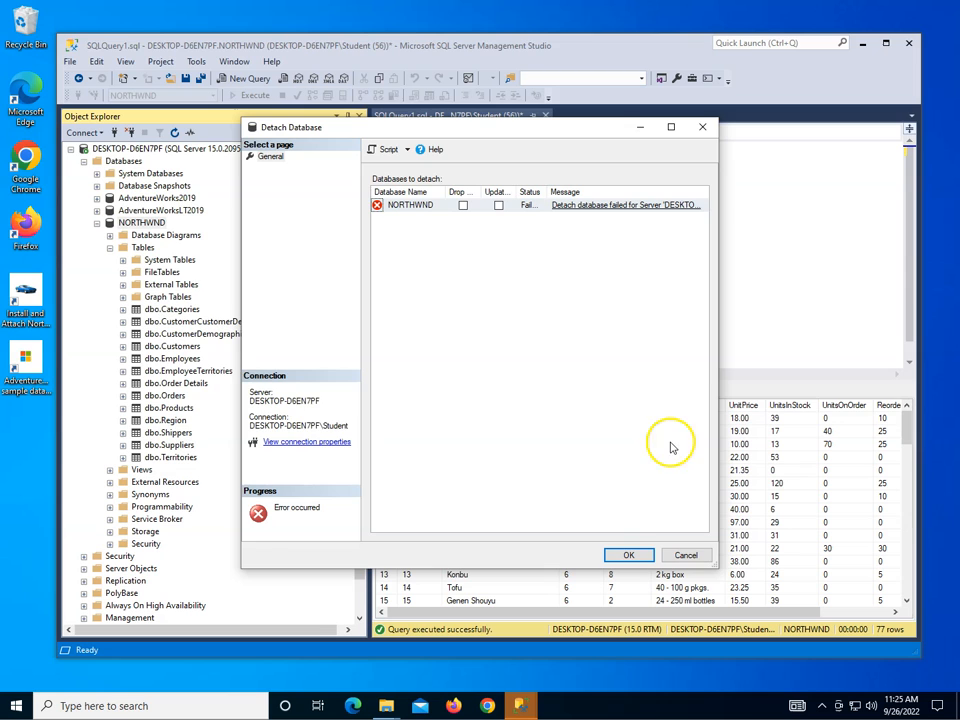
pyautogui.click(686, 555)
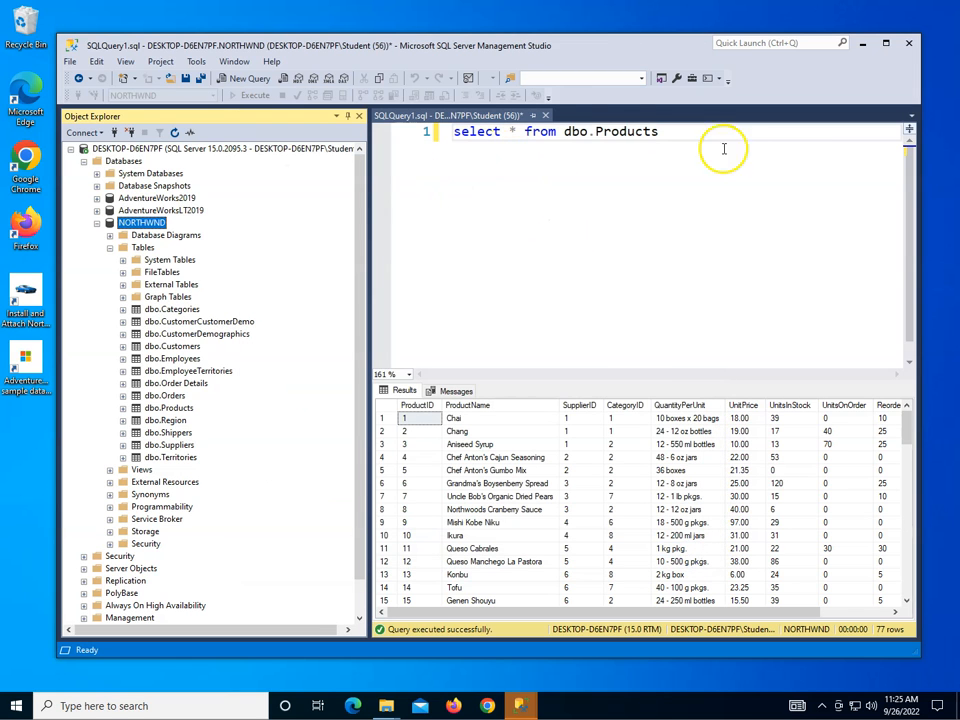
# Close the query window without saving it and refresh Object Explorer.
pyautogui.click(545, 116)
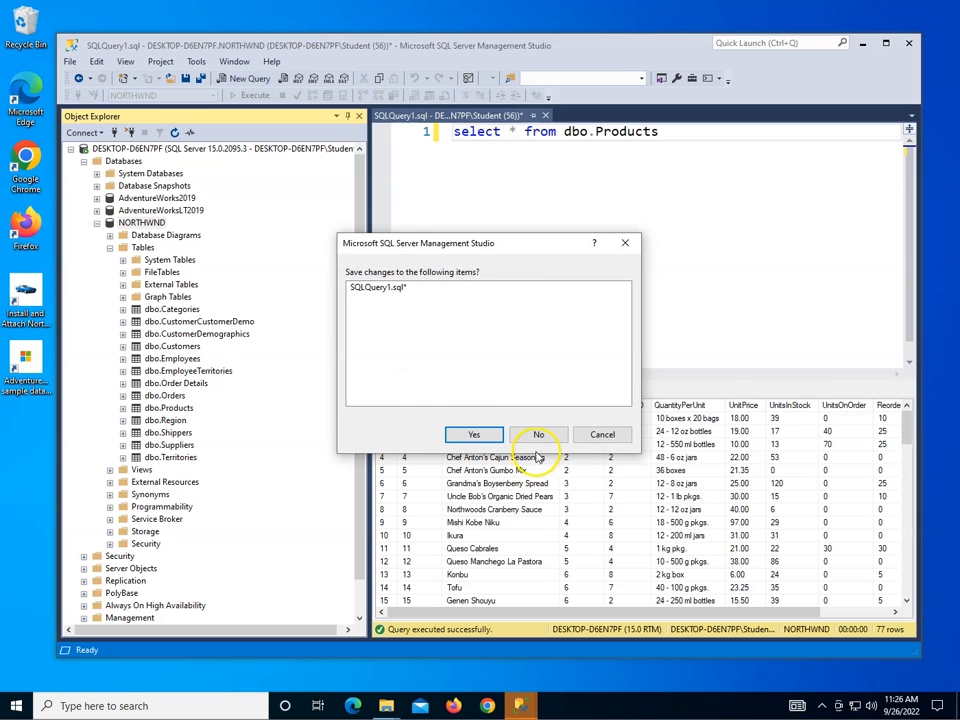
pyautogui.click(539, 436)
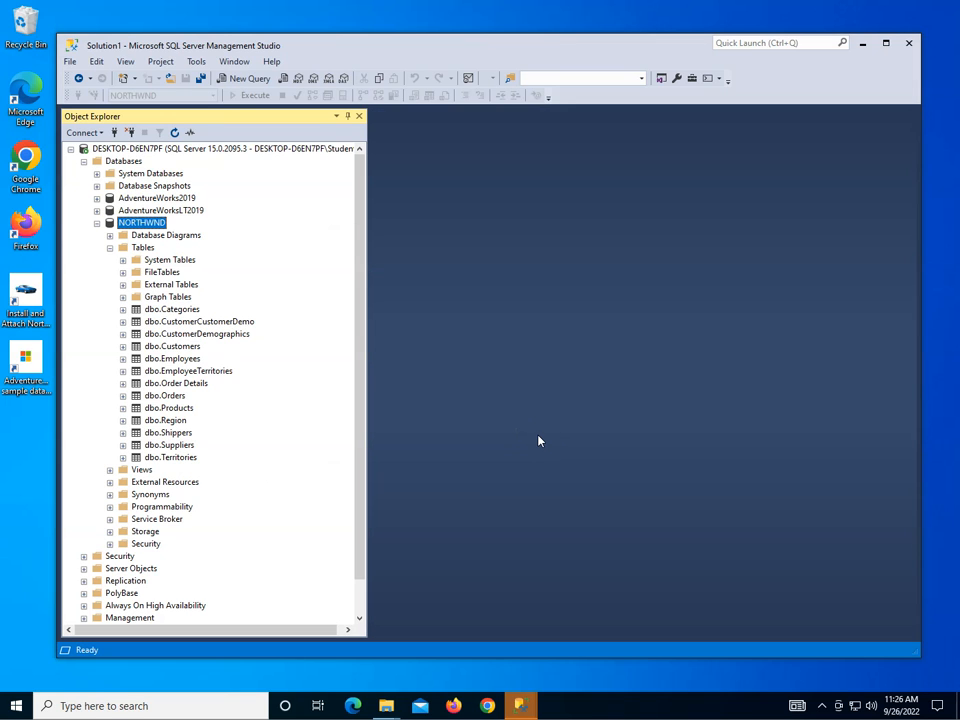
pyautogui.click(176, 133)
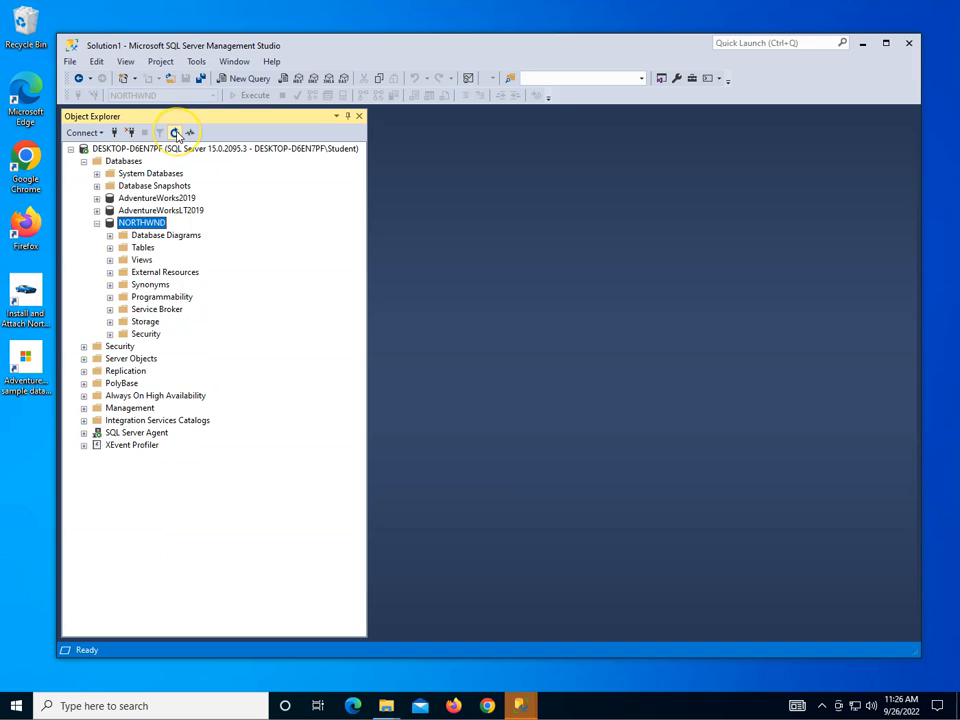
# Detach the NORTHWND database.
pyautogui.click(150, 222)
pyautogui.rightClick(150, 224)
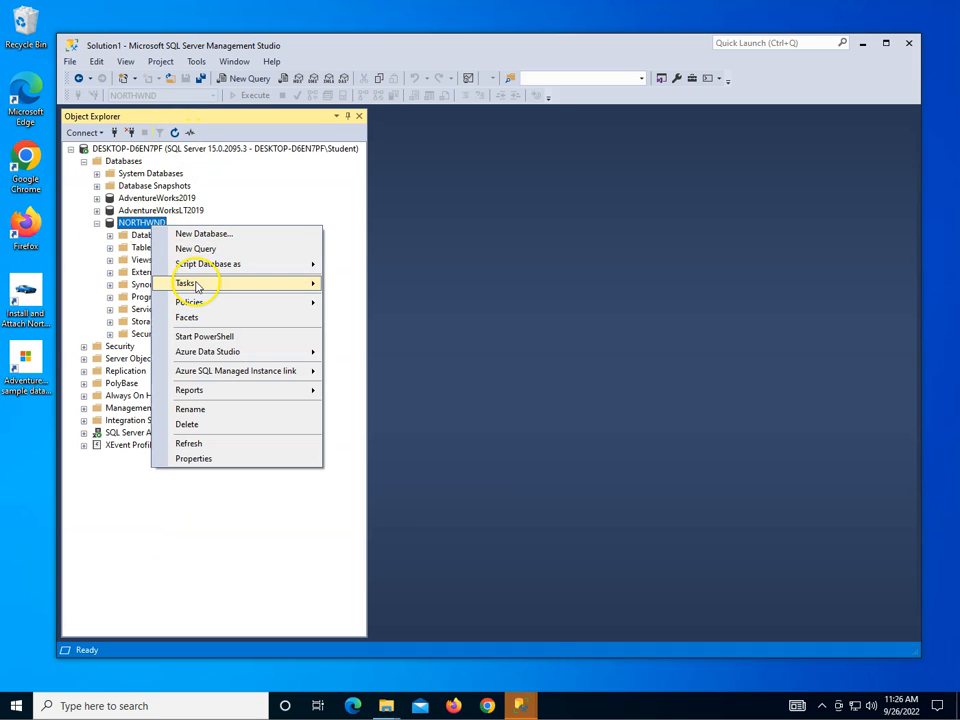
pyautogui.moveTo(246, 287)
pyautogui.click(362, 245)
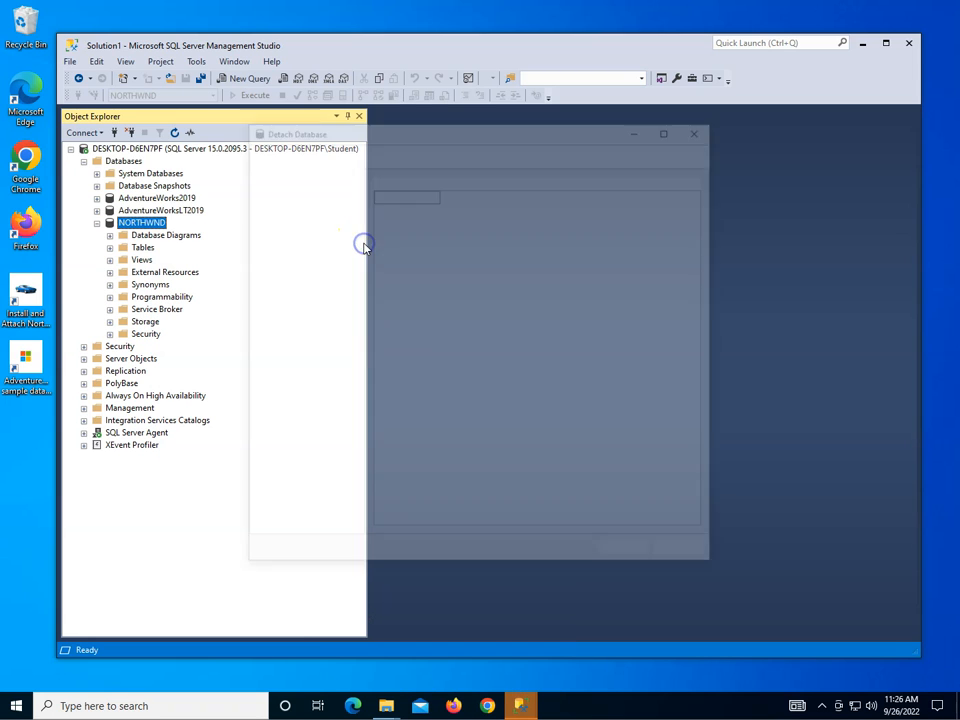
pyautogui.click(626, 556)
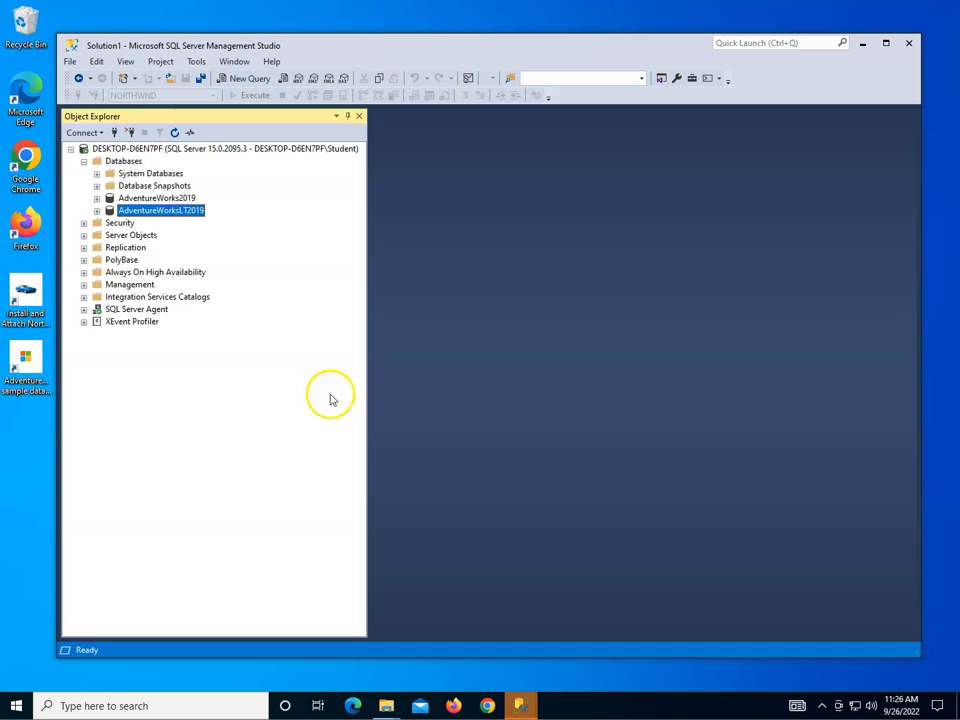
# Attach NORTHWND again by adding NORTHWND.MDF from the DATA folder in the Attach Databases dialog.
pyautogui.rightClick(119, 162)
pyautogui.click(158, 188)
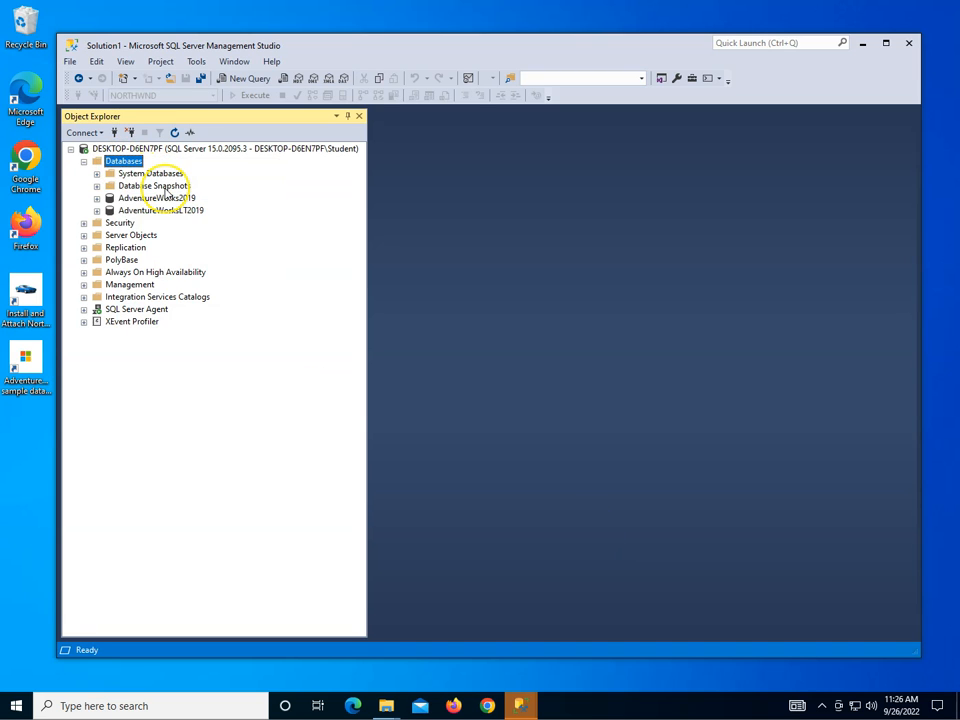
pyautogui.click(613, 341)
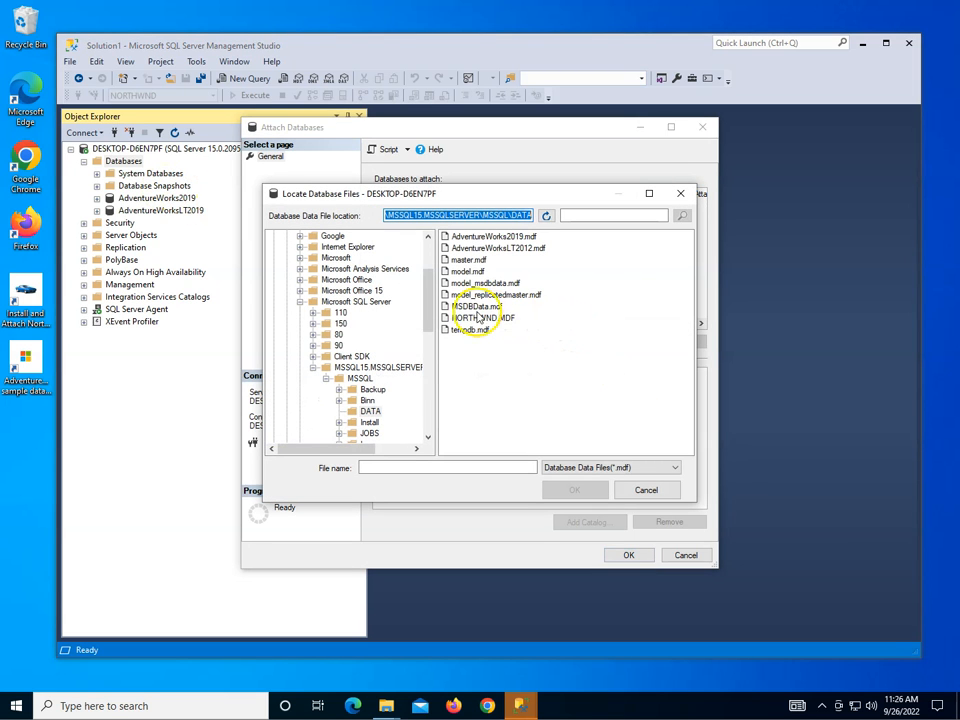
pyautogui.click(485, 319)
pyautogui.doubleClick(487, 321)
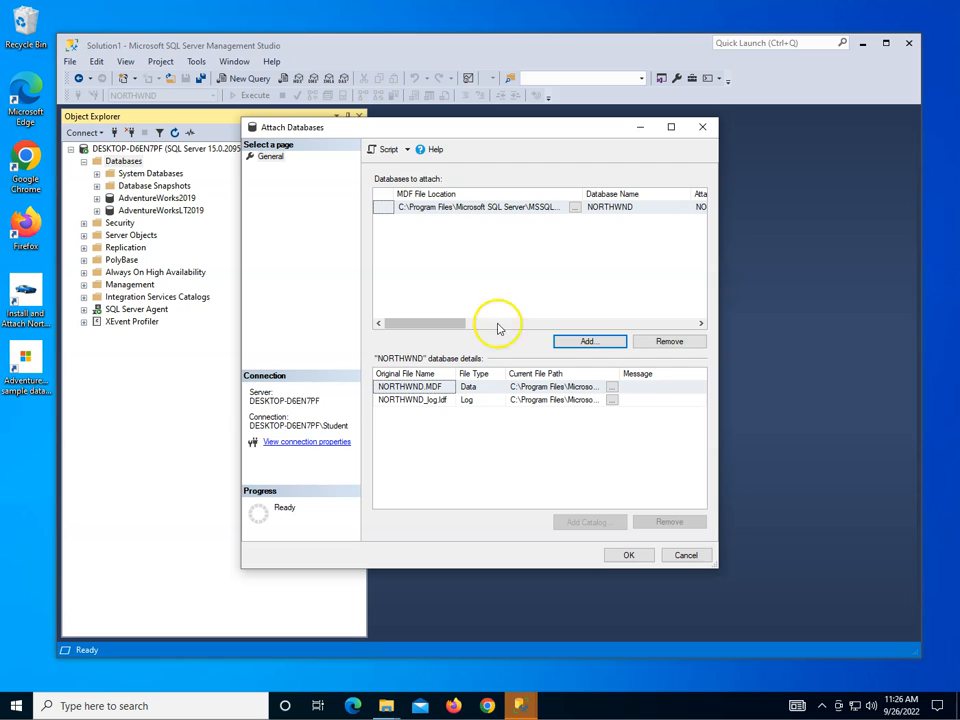
pyautogui.click(628, 555)
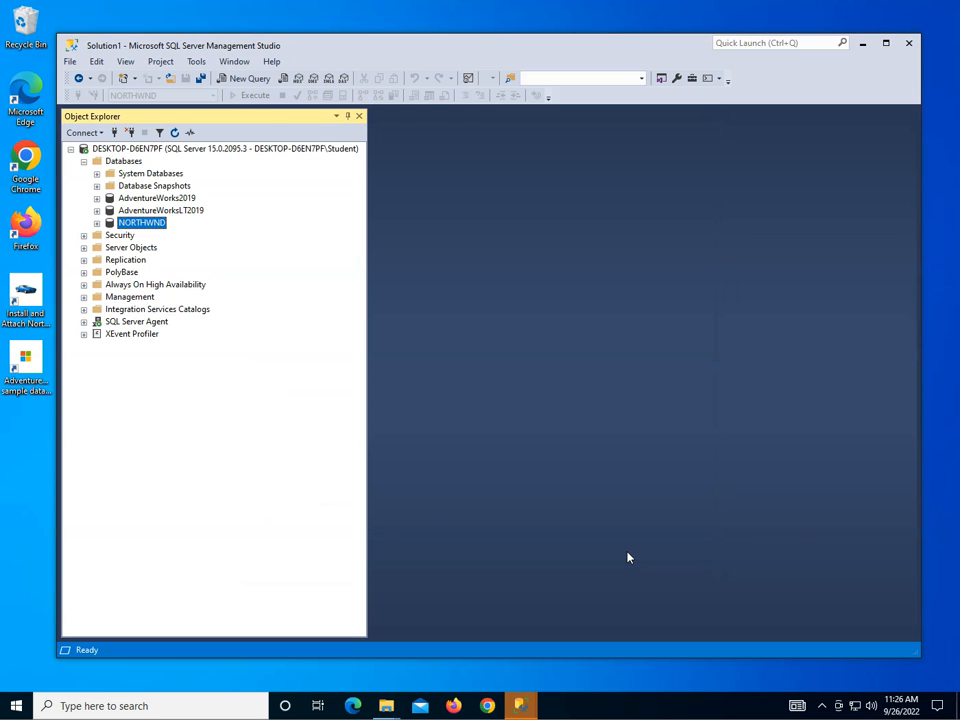